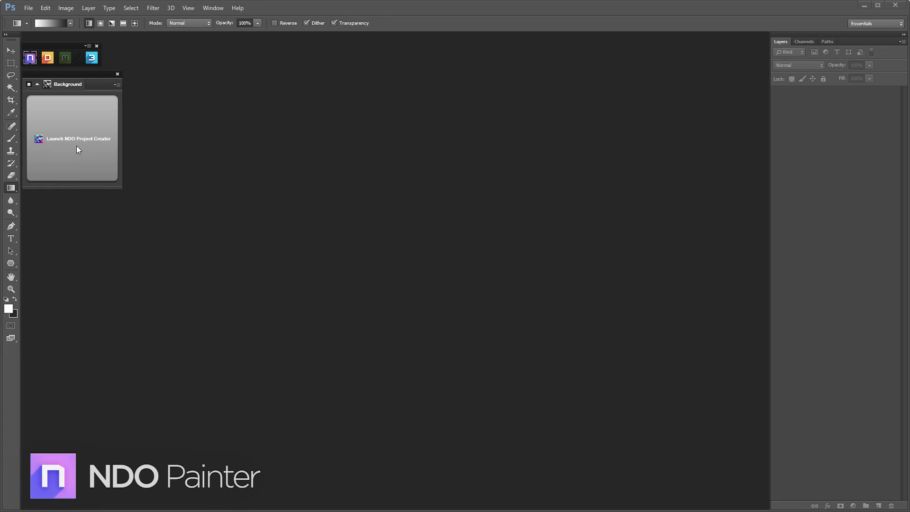
Launch the NDO project creator and load Camera1.xml as the mesh.
click(77, 148)
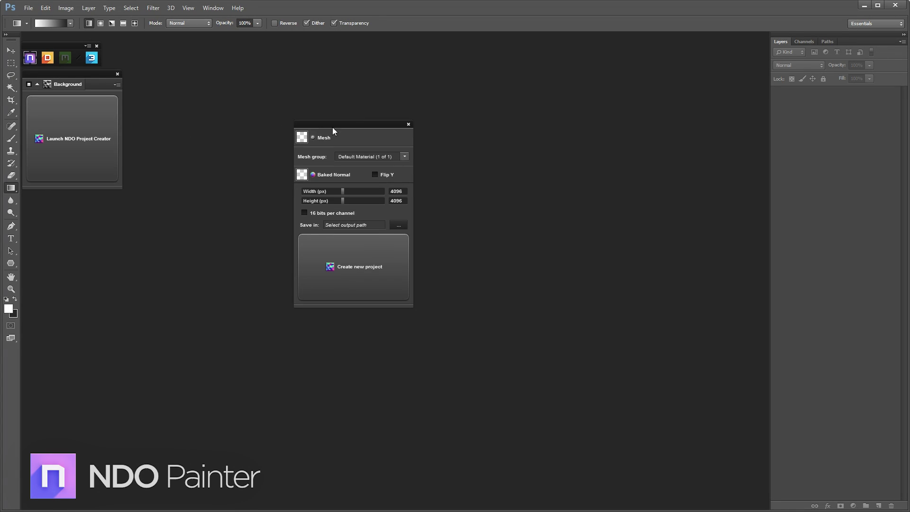
click(373, 135)
double_click(558, 194)
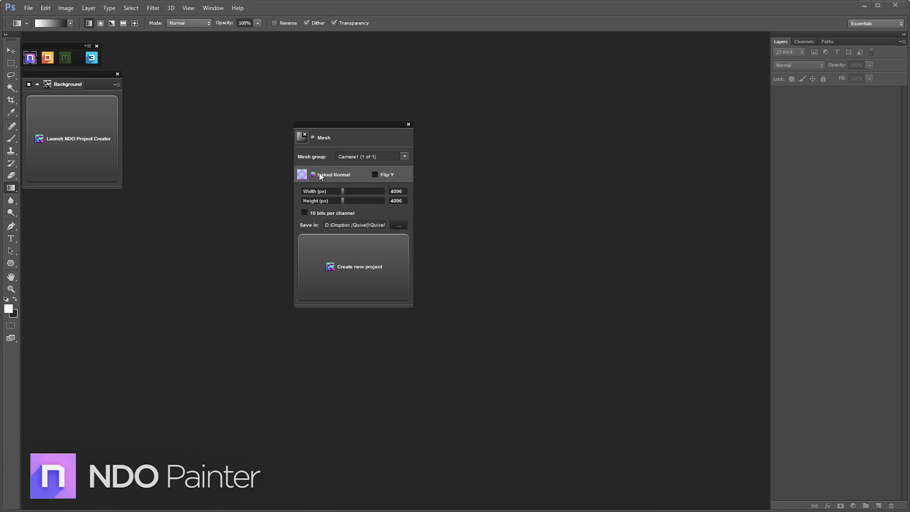
Load Petrol_Normal.png as the baked normal and create a new 4096 × 4096 px project.
click(331, 173)
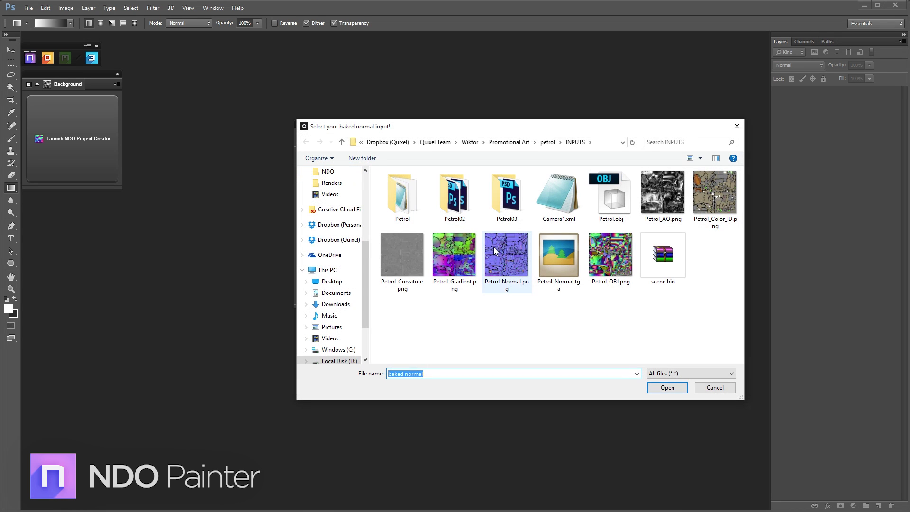
double_click(494, 247)
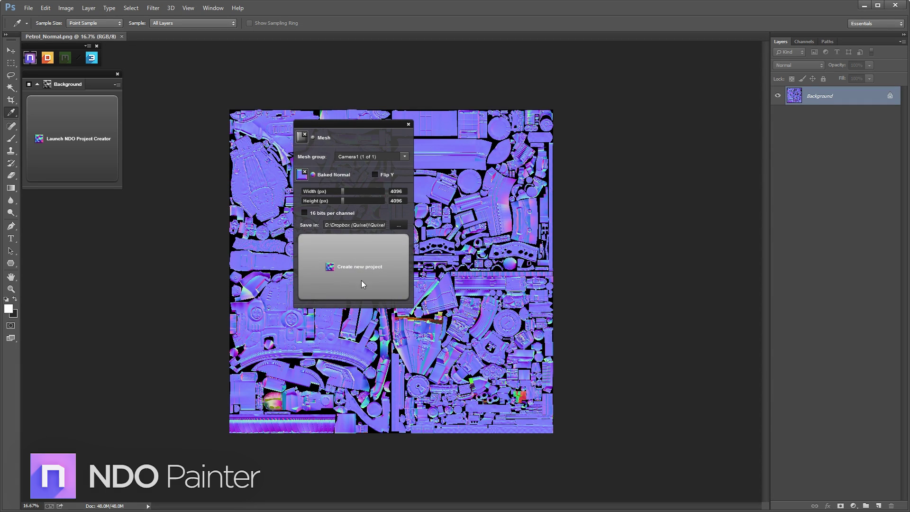
click(356, 267)
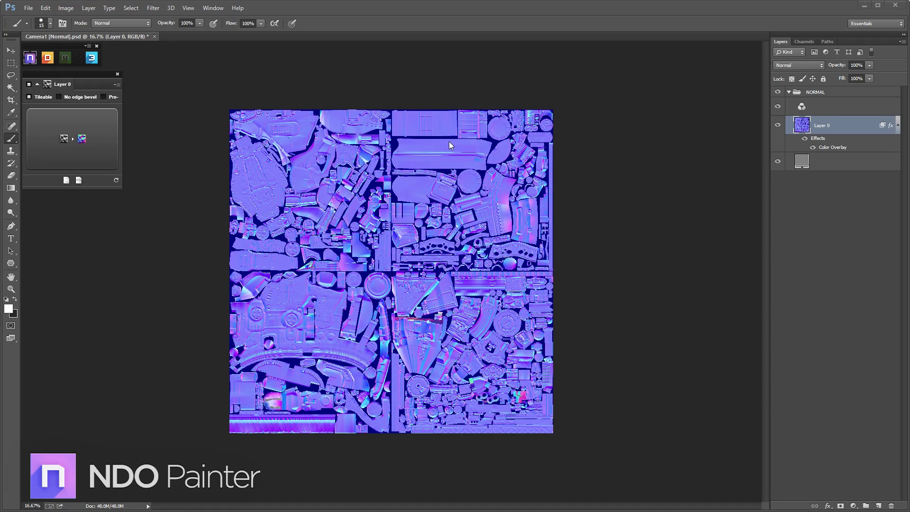
Show the 3D preview and examine the riveted spherical body at the vehicle's front up close.
click(91, 58)
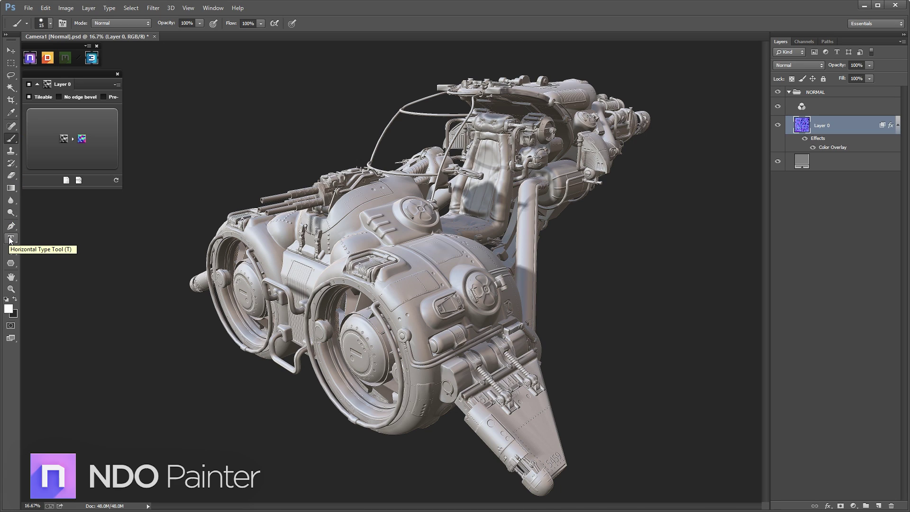
click(94, 307)
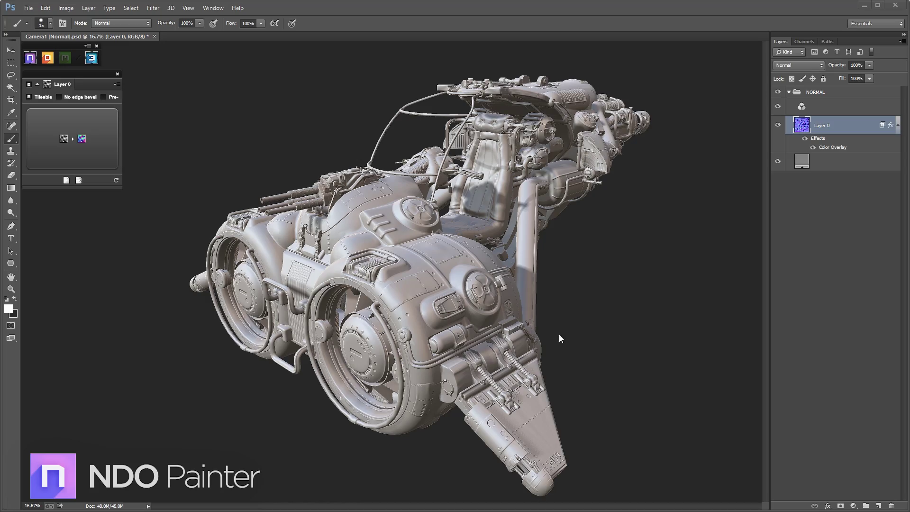
drag(559, 337, 373, 326)
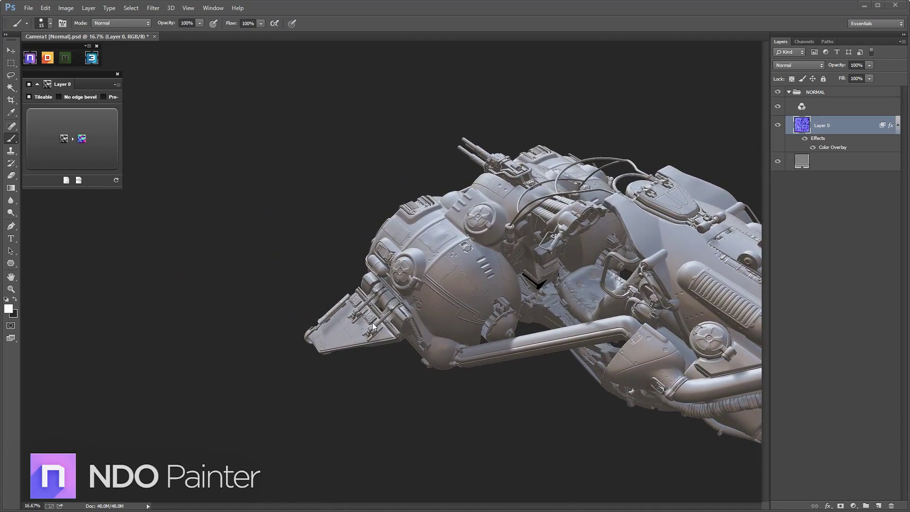
right_drag(372, 323, 387, 376)
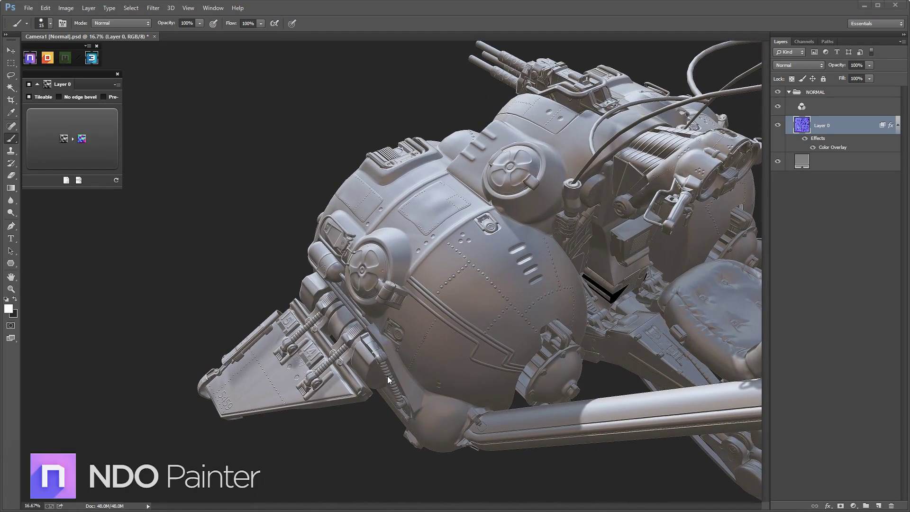
Create a sculpt layer and draw an upright rounded rectangle with 20 px radius between the rivet rows beside the raised pipes on the normal map.
click(11, 264)
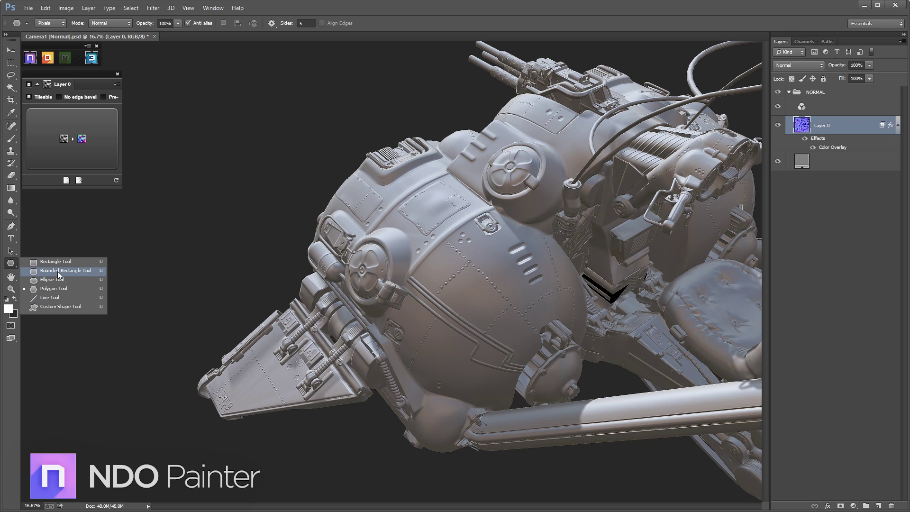
click(58, 271)
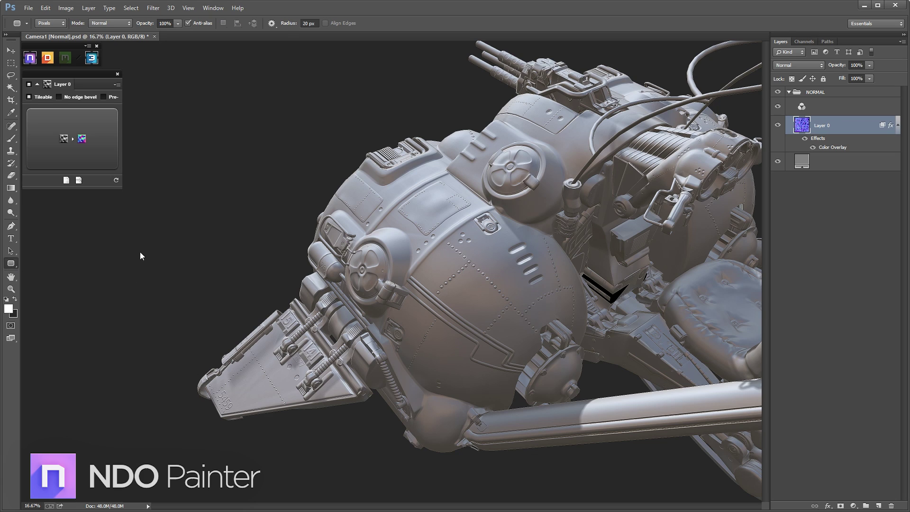
click(92, 58)
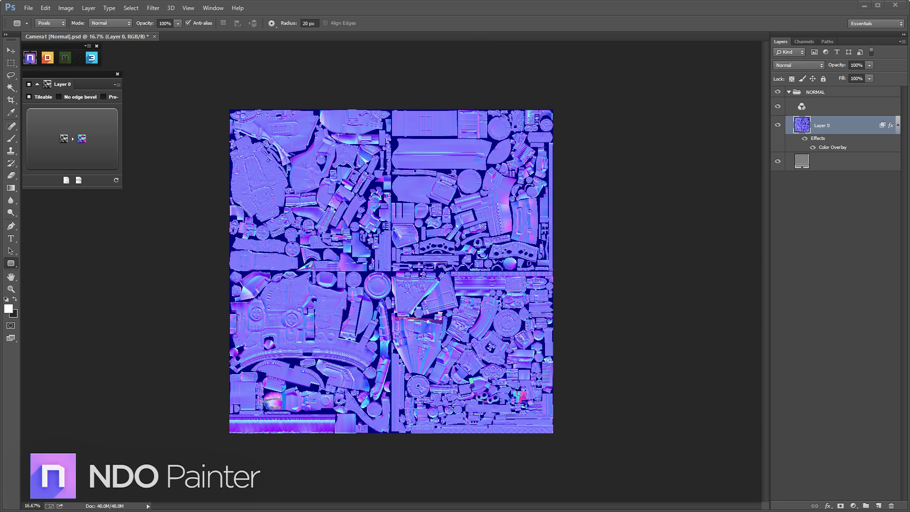
click(10, 289)
drag(263, 269, 322, 324)
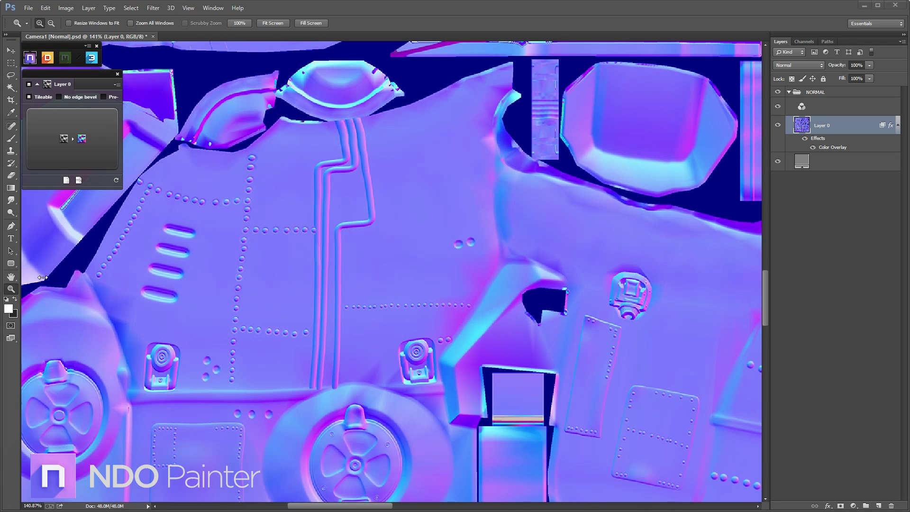
click(13, 264)
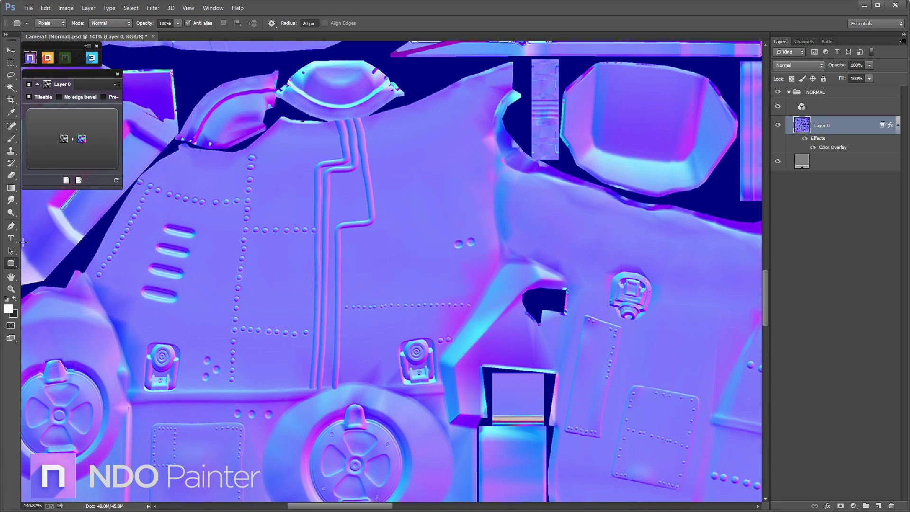
click(66, 181)
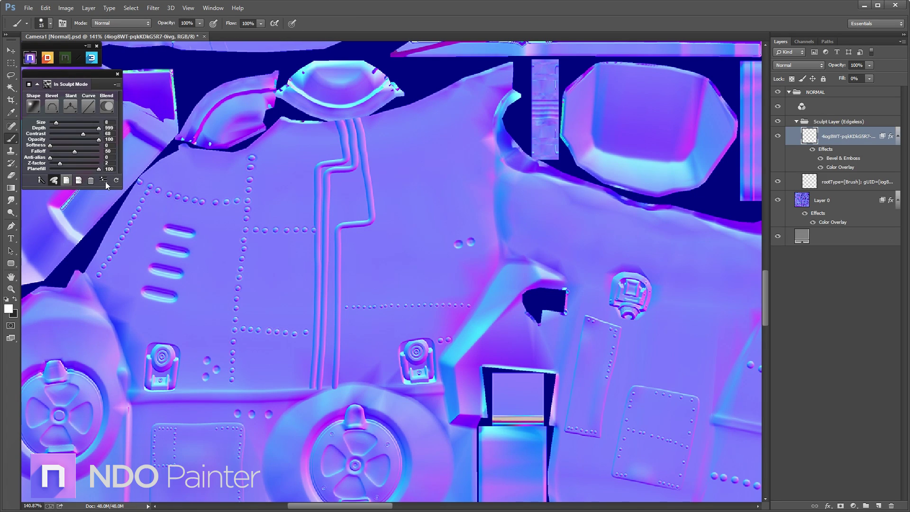
click(11, 263)
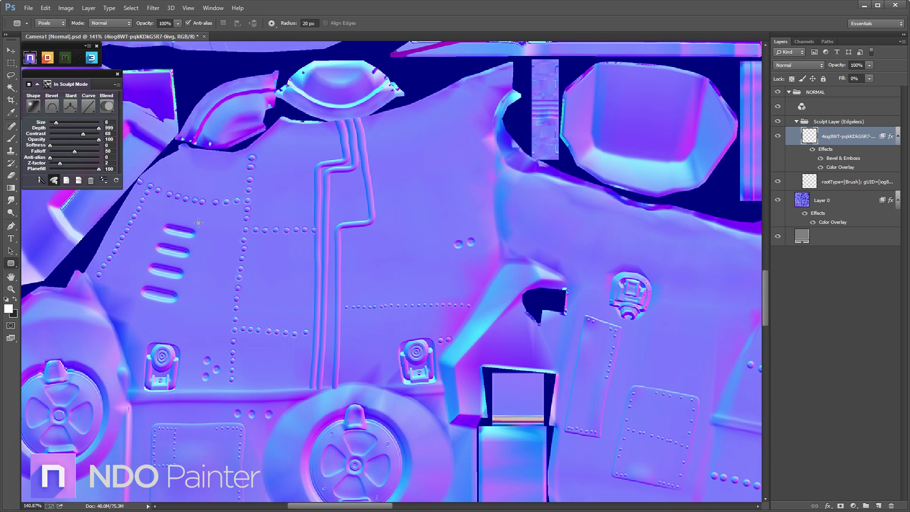
drag(251, 238, 309, 321)
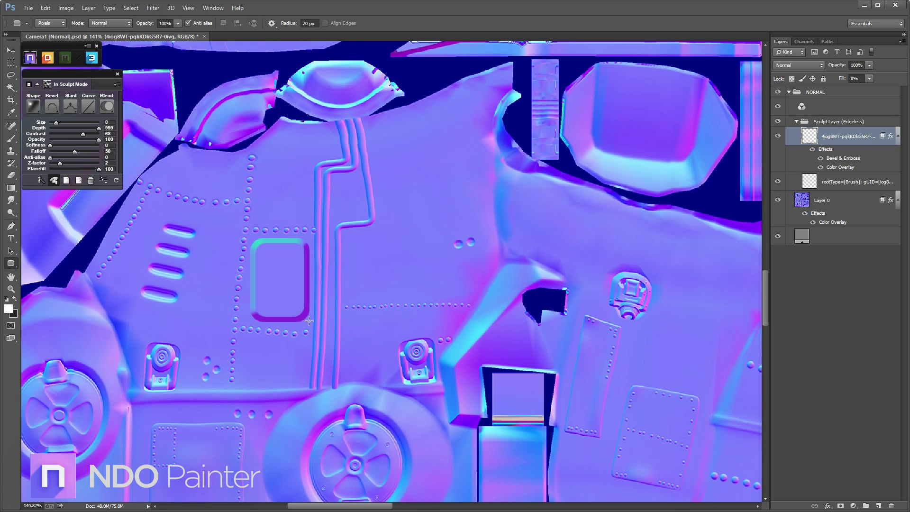
Rotate the sculpted rounded rectangle by 1.76 degrees to line it up with the surrounding rivets.
key(m)
drag(244, 232, 315, 329)
key(ctrl+t)
drag(362, 365, 360, 367)
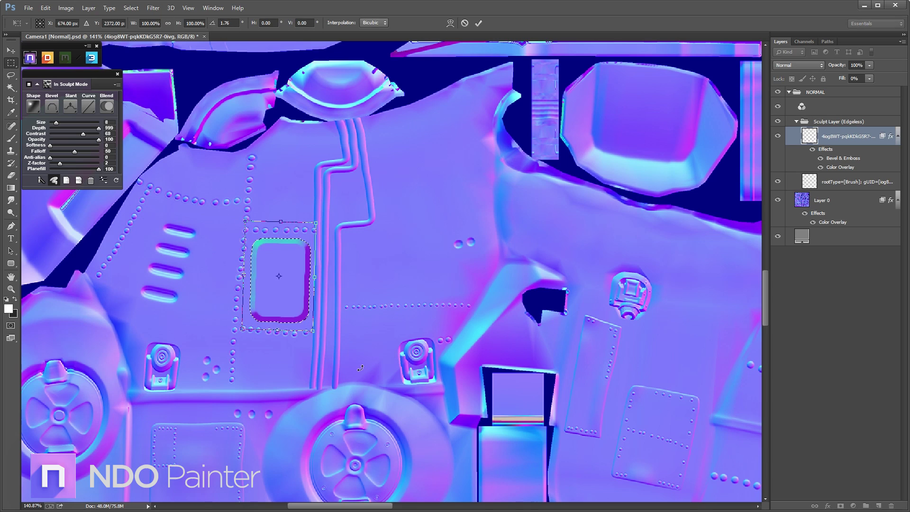
key(Return)
key(v)
key(ctrl+d)
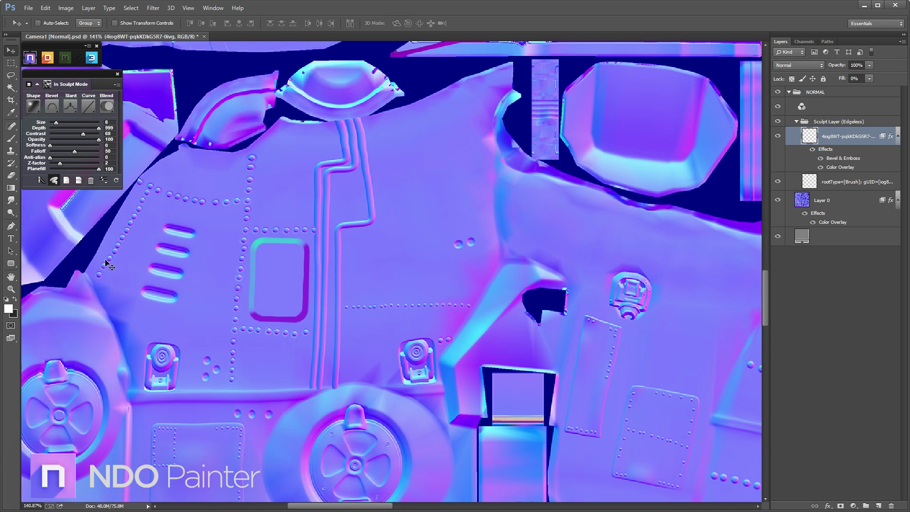
Adjust the rounded rectangle's outline with the Smudge tool, set its bevel to Groove and leave sculpt mode.
click(9, 201)
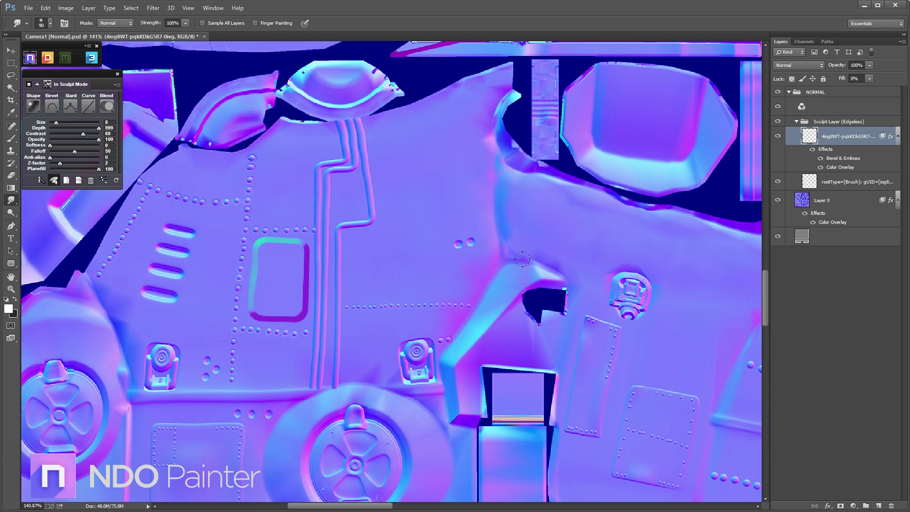
click(52, 106)
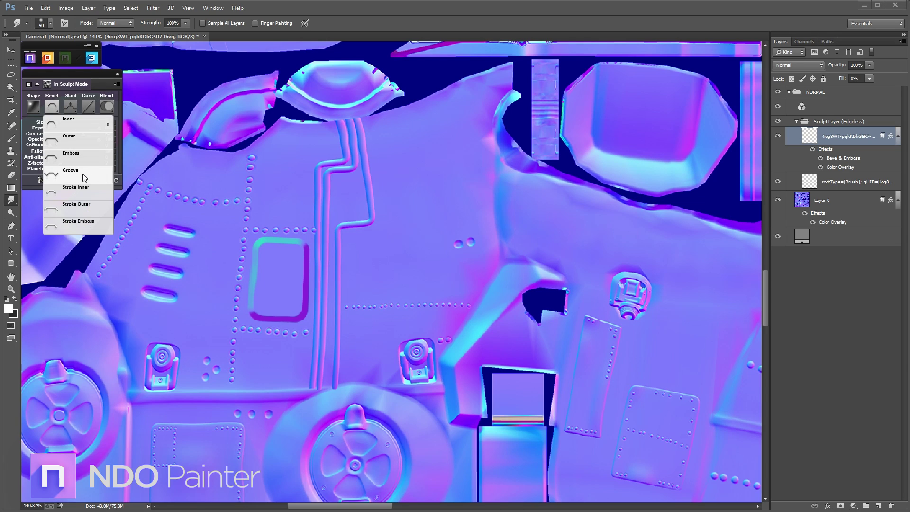
click(83, 173)
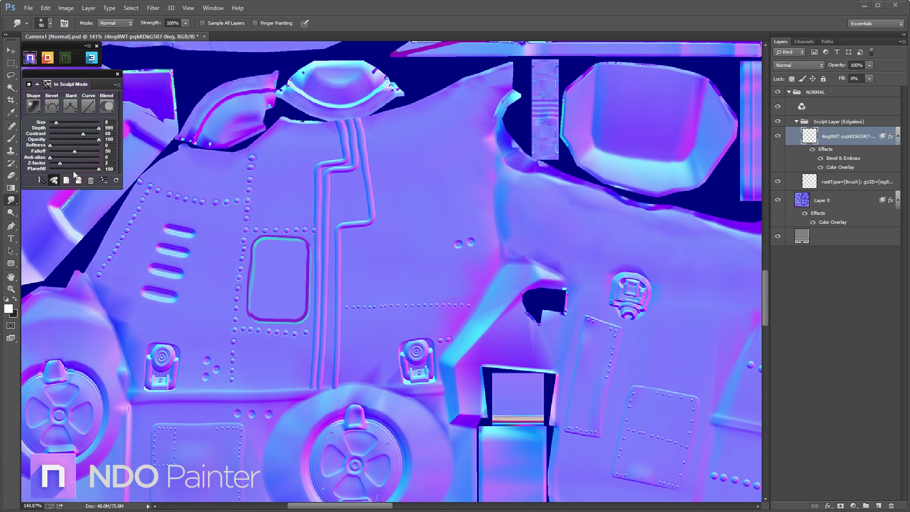
click(42, 181)
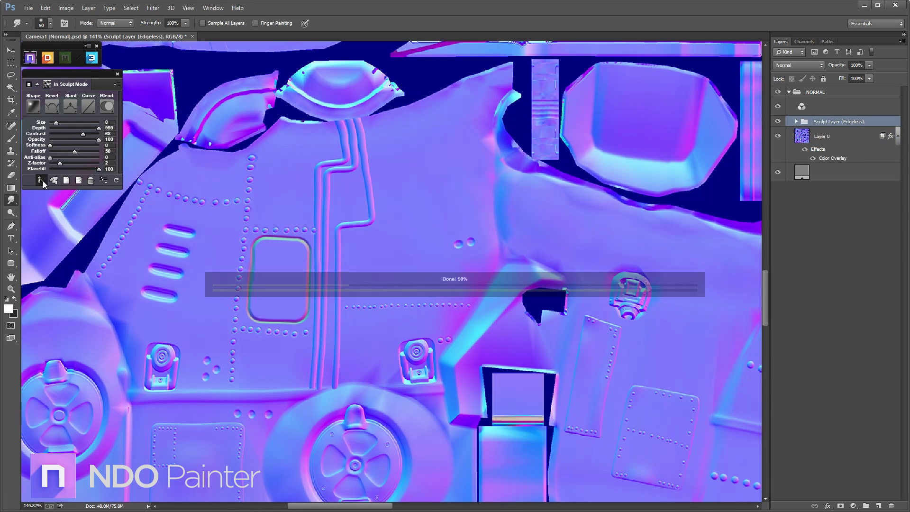
Add a new layer with a thin white bar across the upper part of the grooved panel, tilted slightly to match it.
click(878, 505)
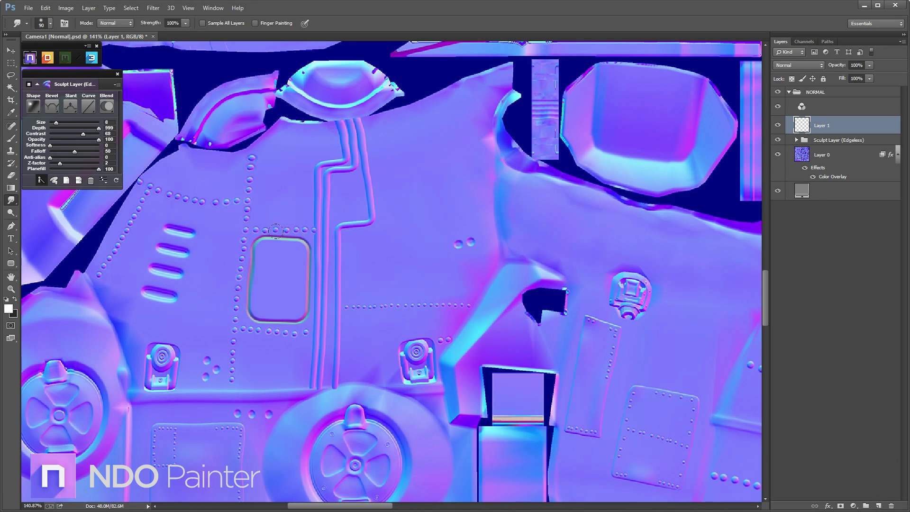
key(m)
drag(260, 245, 317, 269)
key(alt+BackSpace)
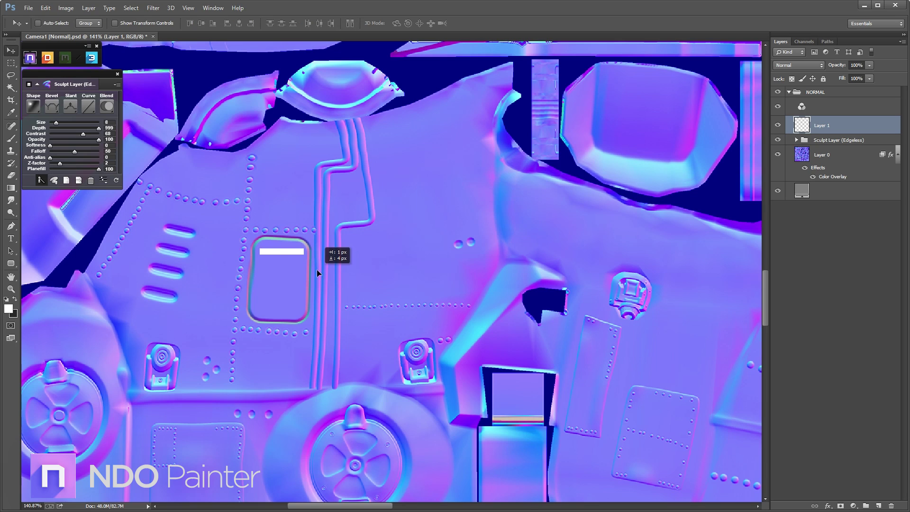
key(ctrl+t)
drag(371, 334, 368, 339)
key(Return)
key(ctrl+d)
key(v)
Duplicate the white bar downwards at even spacing until six bars fill the panel, and tilt the stack to match it.
drag(251, 241, 284, 261)
key(shift+Down)
key(shift+Up)
key(alt+shift+Down)
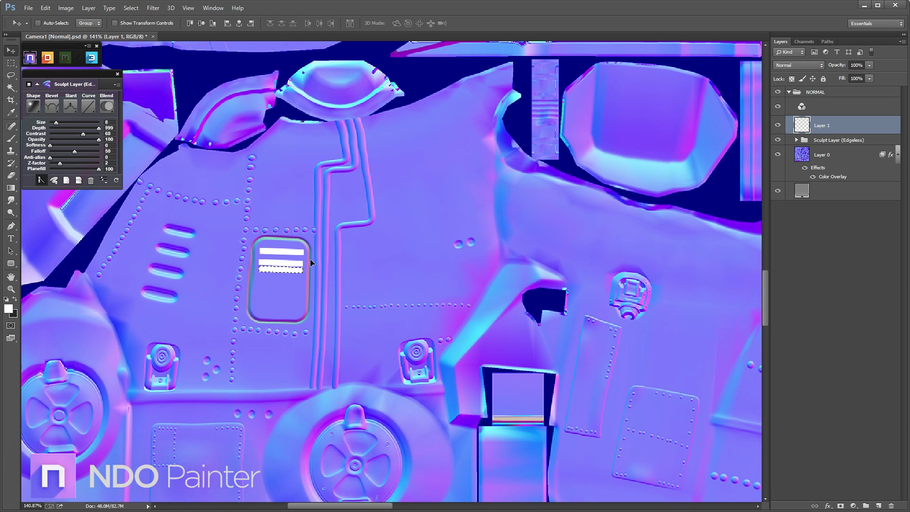
key(shift+Down)
key(Up)
key(Up)
key(Up)
key(Up)
key(alt+shift+Down)
key(shift+Down)
key(Up)
key(Up)
key(Up)
key(Up)
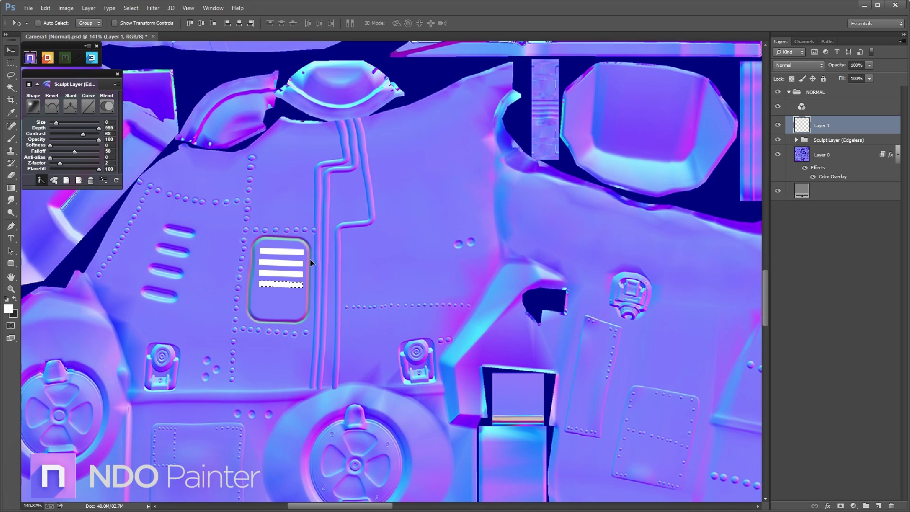
key(alt+shift+Down)
key(shift+Down)
key(Up)
key(Up)
key(Up)
key(Up)
key(Up)
key(alt+shift+Down)
key(Down)
key(Down)
key(Down)
key(Down)
key(Down)
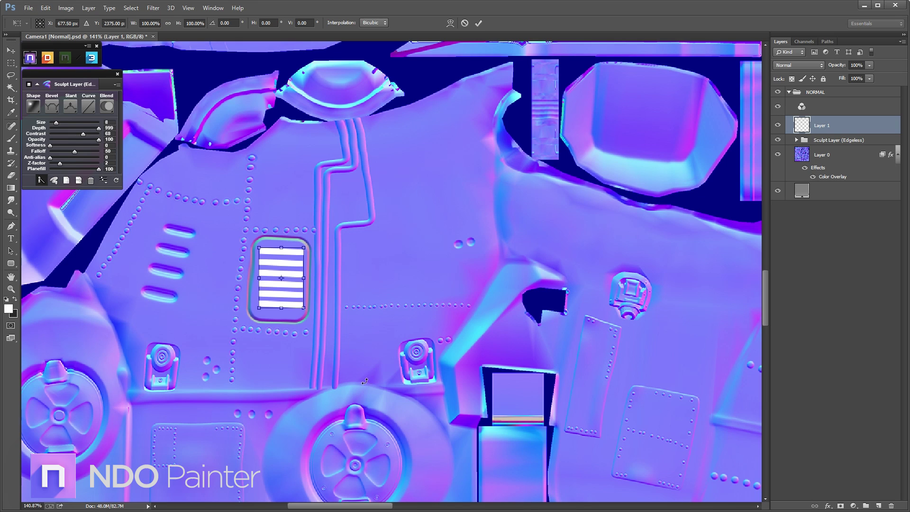
key(ctrl+d)
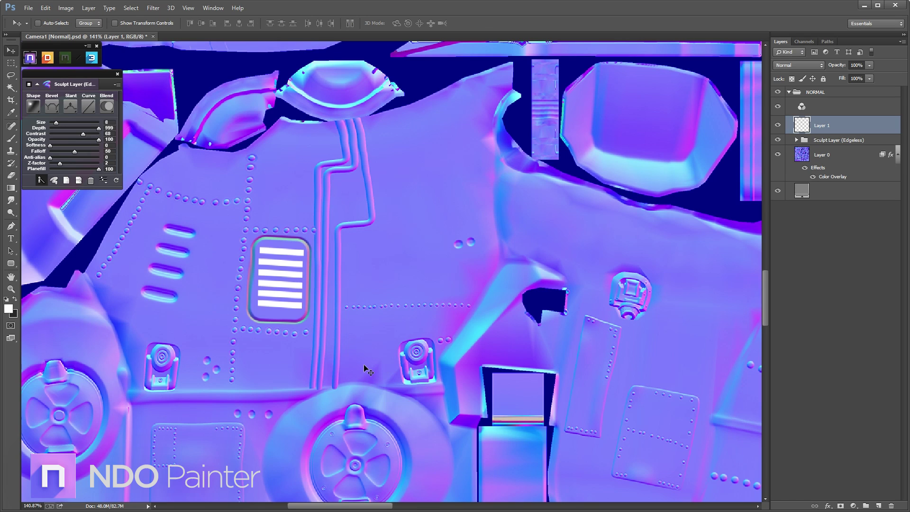
Convert the bar layer to normals with its slant set to Down, size 3 and softness 2.
click(77, 130)
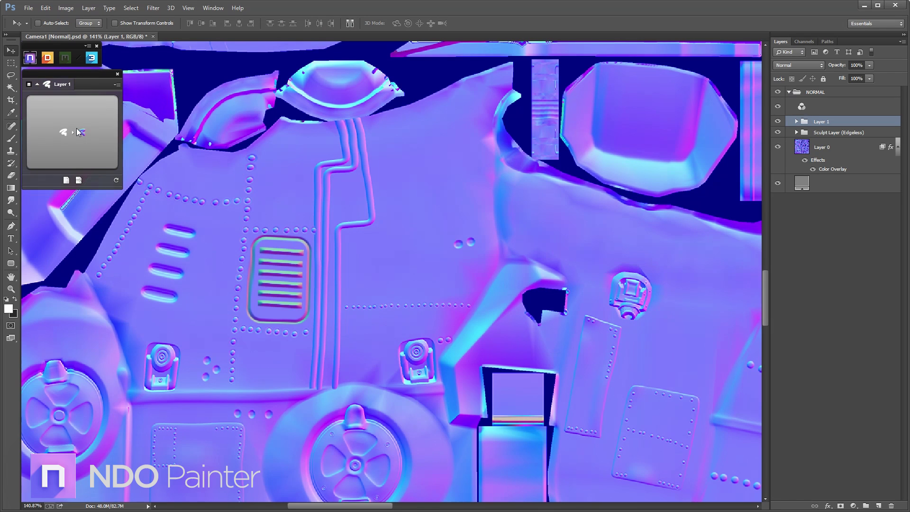
click(70, 108)
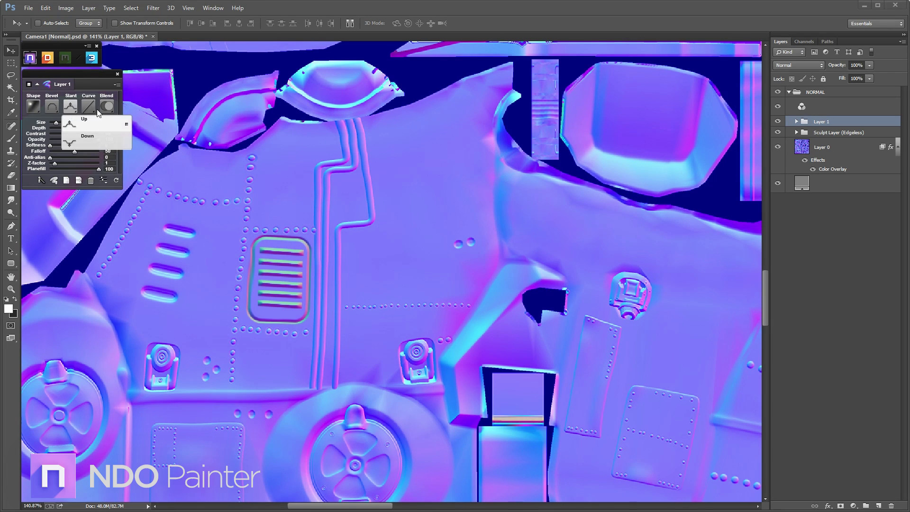
click(98, 139)
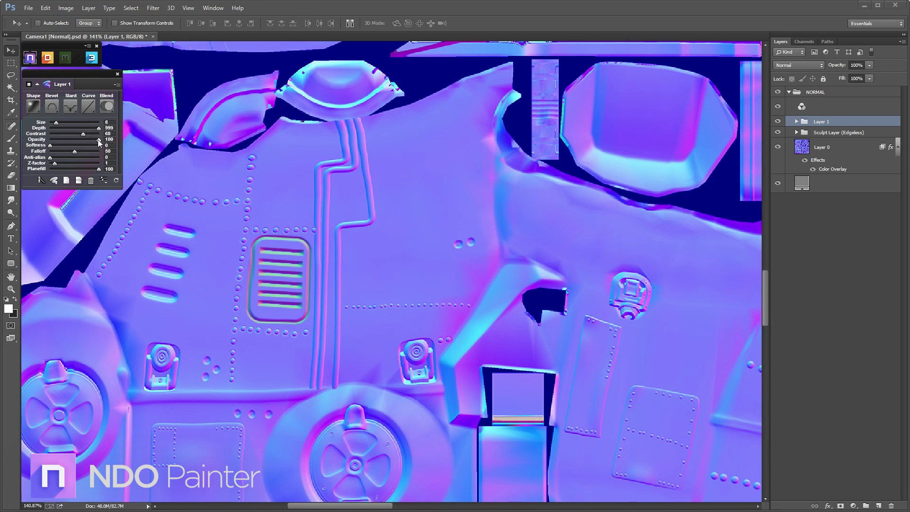
click(53, 123)
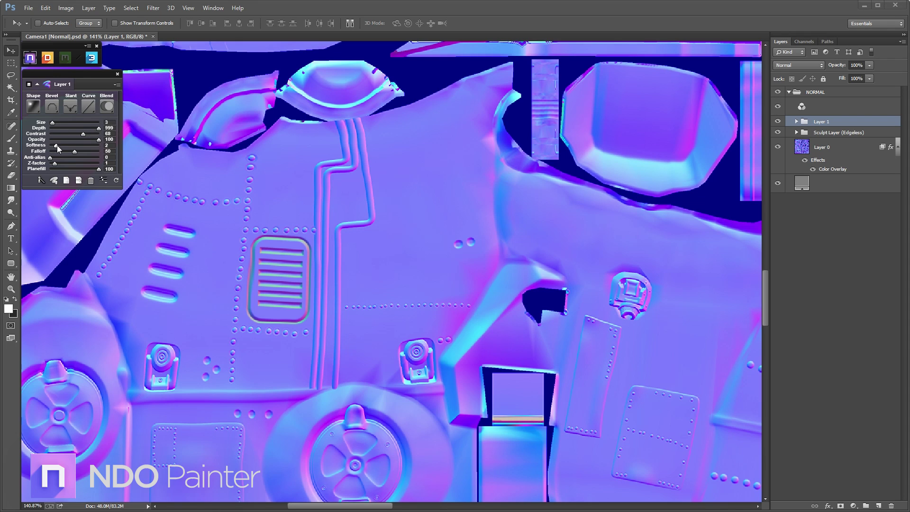
key(ctrl+s)
Enter sculpt mode on the vent bar layer and dot the first rivets beside the raised pipes with a size 10 brush.
click(53, 180)
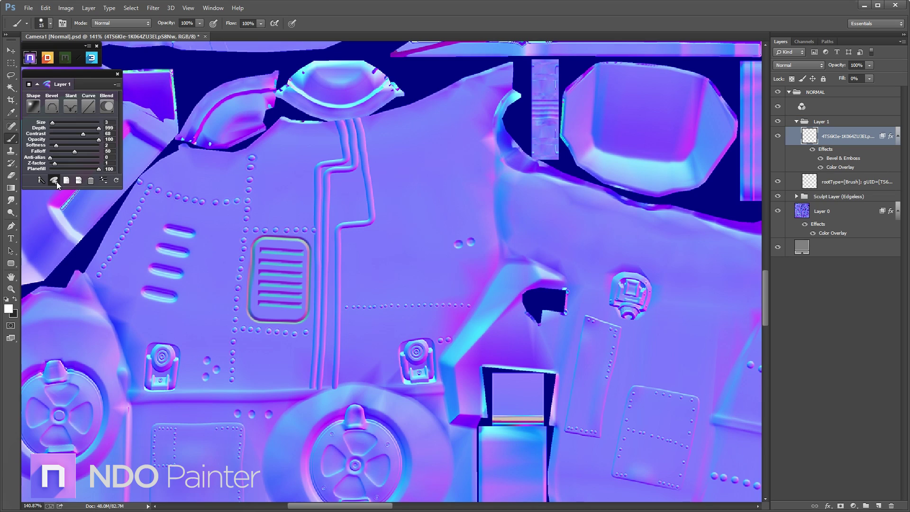
click(11, 138)
right_click(355, 245)
click(349, 297)
click(382, 215)
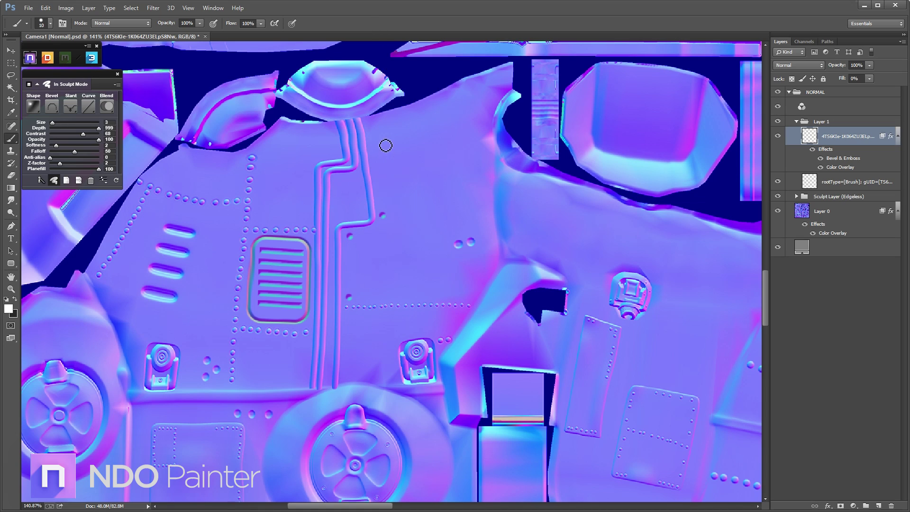
Dot further rivets along both sides of the pipes and in the lower panel corners, and leave sculpt mode.
click(370, 126)
click(334, 151)
click(304, 167)
click(304, 215)
click(246, 339)
click(243, 378)
click(299, 379)
click(346, 374)
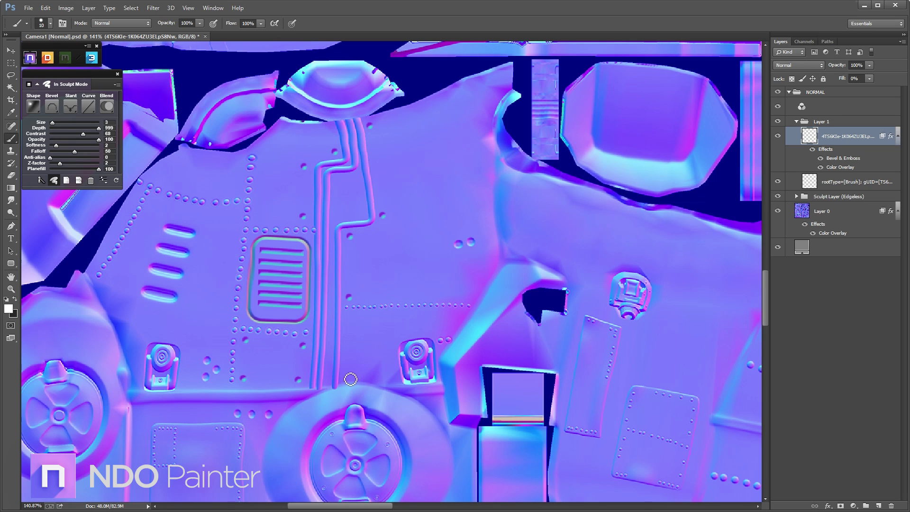
click(348, 319)
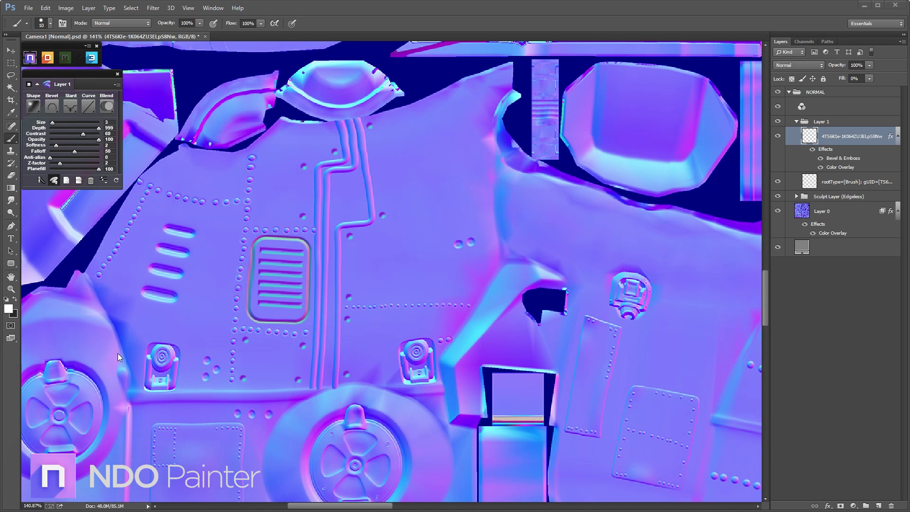
click(54, 180)
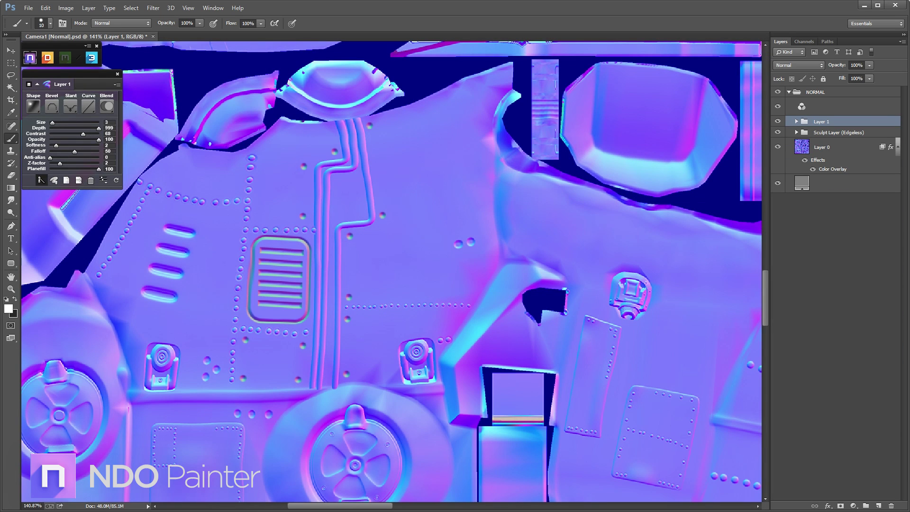
Copy the metalbare_s.jpg texture from Picasa Photo Viewer and paste it into the Photoshop normal map document.
key(z)
alt+click(420, 230)
alt+click(420, 231)
alt+click(422, 230)
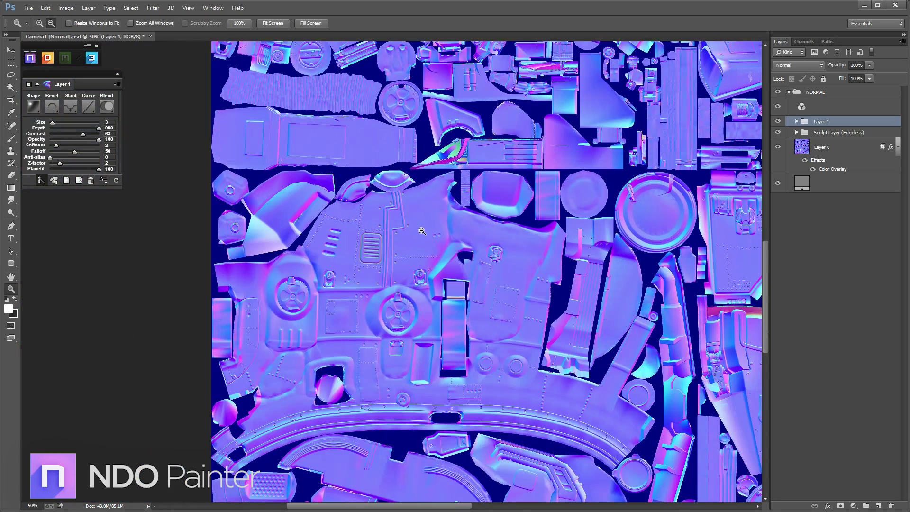
alt+click(421, 231)
alt+click(422, 231)
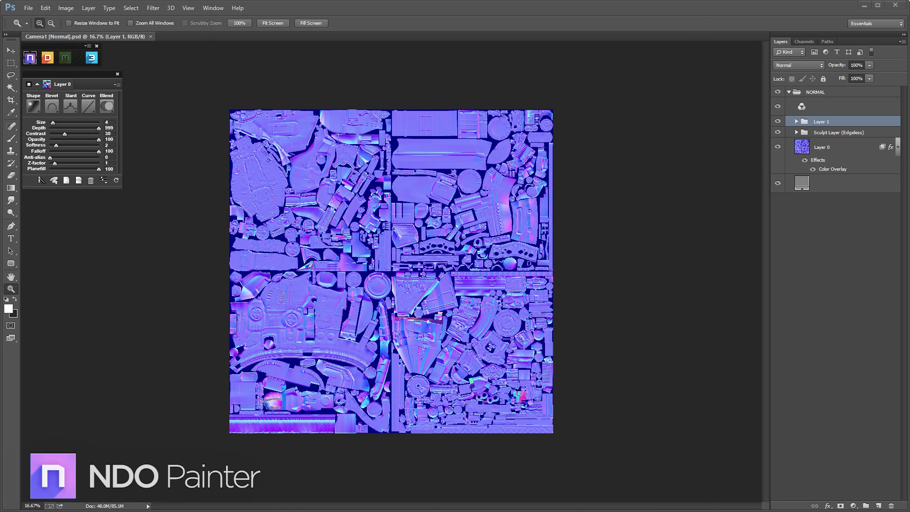
key(alt+Tab)
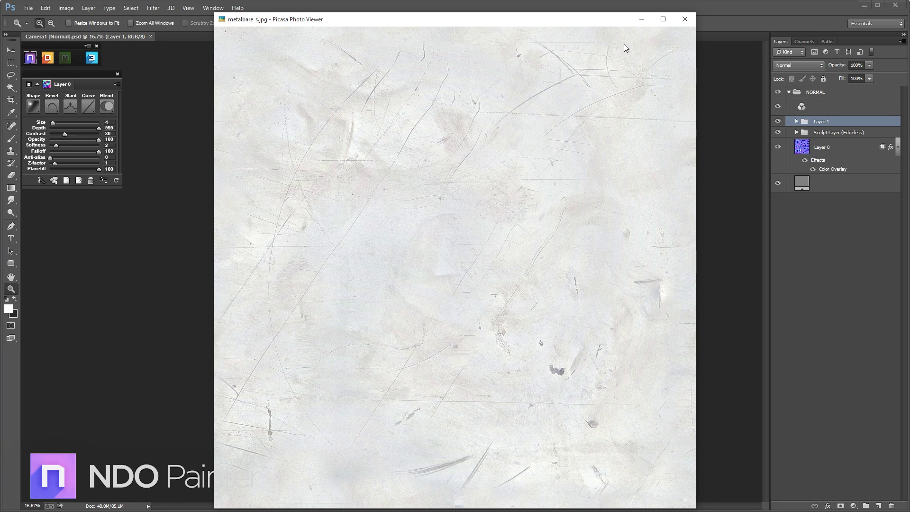
right_click(619, 56)
click(593, 66)
click(641, 20)
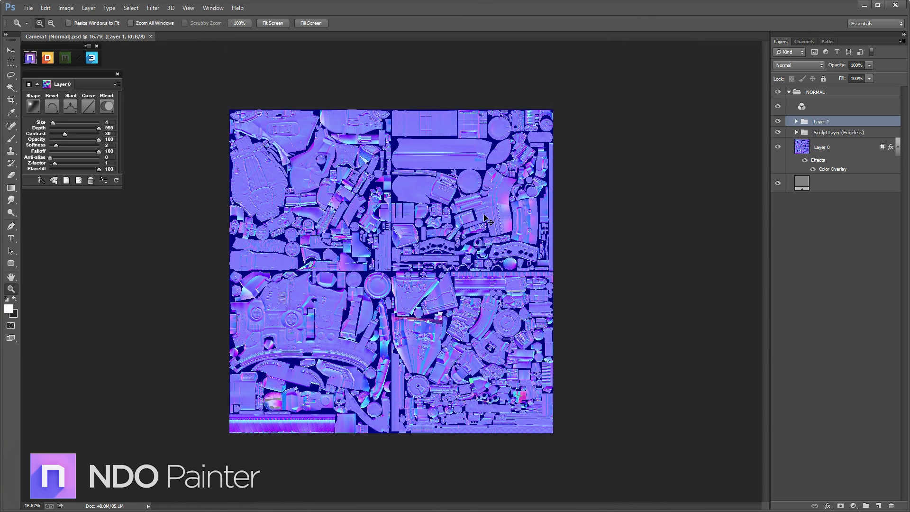
key(ctrl+v)
Move the pasted metal texture into the map's upper-left corner and scale it to 67.38%, about 1128 px square.
key(v)
drag(396, 256, 297, 156)
key(ctrl+t)
drag(362, 242, 319, 198)
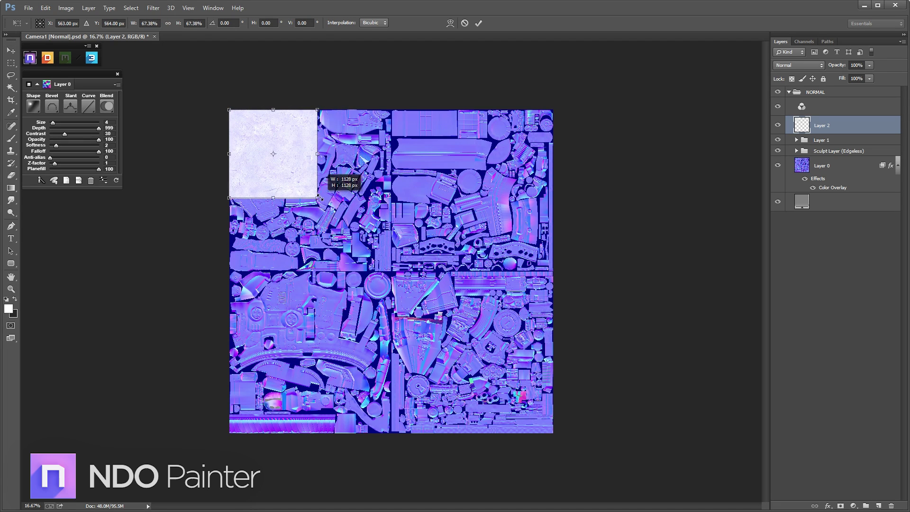
key(Return)
Duplicate the texture into the upper-left corner of the map's lower-right quadrant and set the layer opacity to 52%.
alt+drag(303, 167, 464, 328)
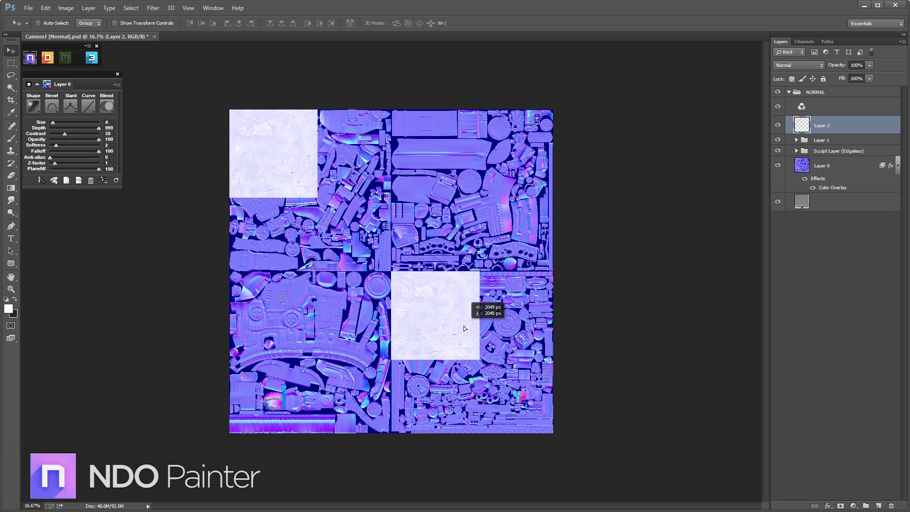
click(868, 77)
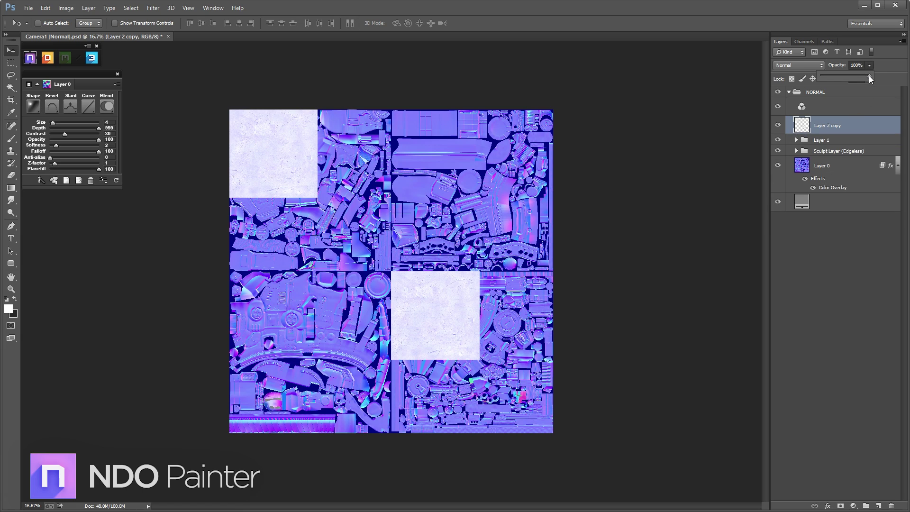
drag(847, 79, 847, 79)
Outline the vented hull part beneath the upper-left texture patch with the Polygonal Lasso tool.
key(z)
drag(222, 107, 408, 261)
drag(334, 188, 433, 251)
drag(11, 75, 48, 84)
click(222, 176)
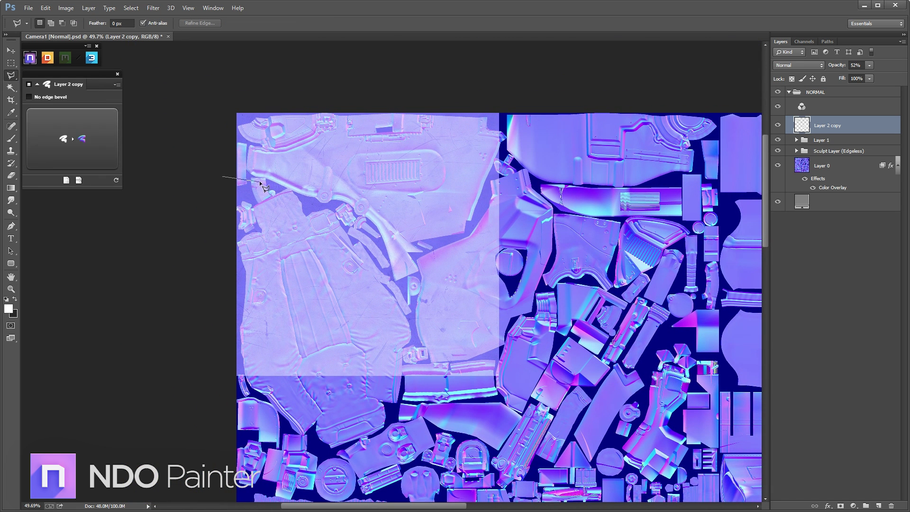
click(378, 234)
click(389, 260)
click(420, 274)
click(417, 257)
click(469, 233)
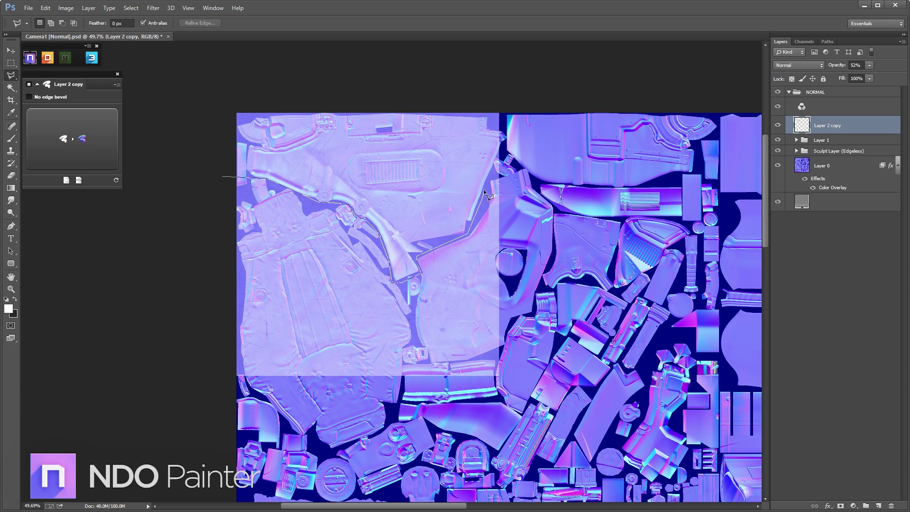
click(495, 167)
click(512, 154)
click(506, 129)
click(474, 96)
double_click(212, 77)
Invert the selection and erase the texture outside the vented hull part with a size 542 eraser.
right_click(401, 188)
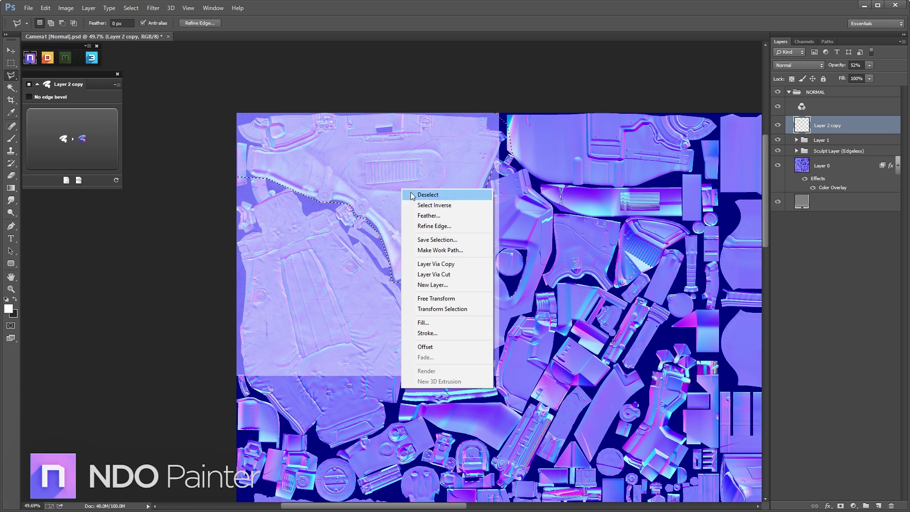
click(419, 205)
key(e)
alt+right_drag(303, 222, 356, 231)
mouse_move(242, 212)
mouse_down()
mouse_move(517, 262)
mouse_move(483, 241)
mouse_up()
drag(483, 240, 419, 161)
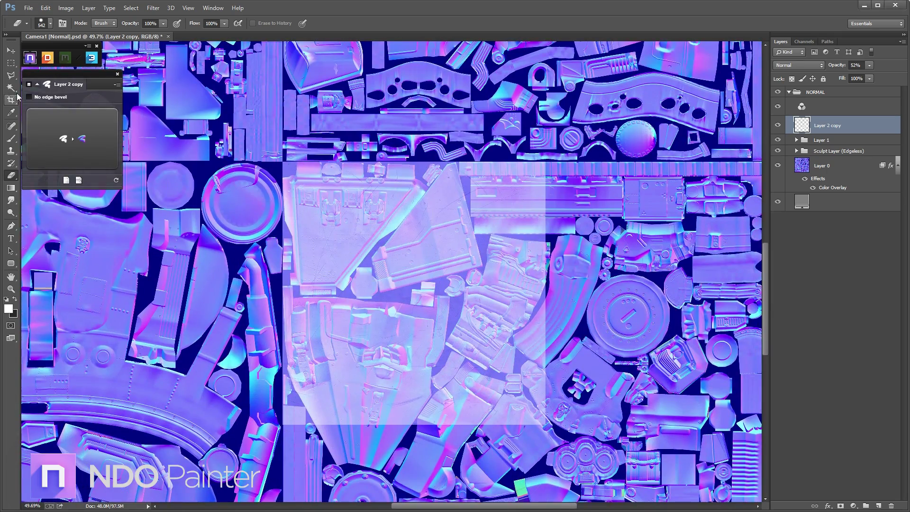
Outline the tapered plate beneath the second texture patch with the Polygonal Lasso tool.
click(11, 75)
click(281, 224)
click(290, 297)
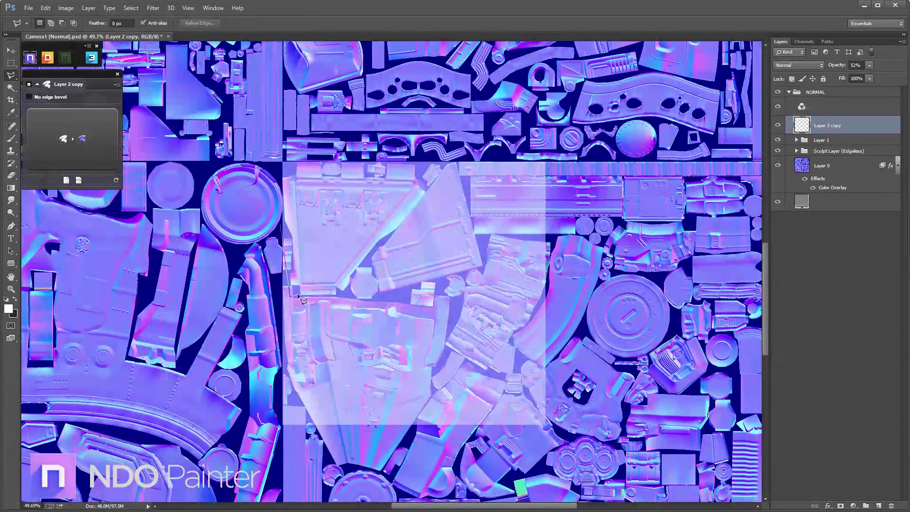
click(343, 297)
click(351, 289)
click(352, 274)
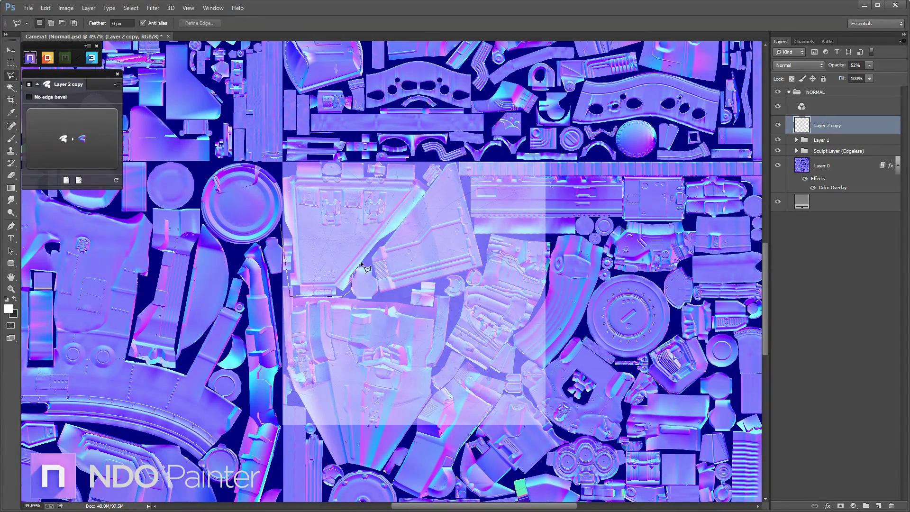
click(428, 186)
click(416, 161)
click(279, 155)
click(268, 204)
double_click(271, 226)
Invert the selection and erase the second texture patch everywhere outside the tapered plate.
key(ctrl+shift+i)
key(e)
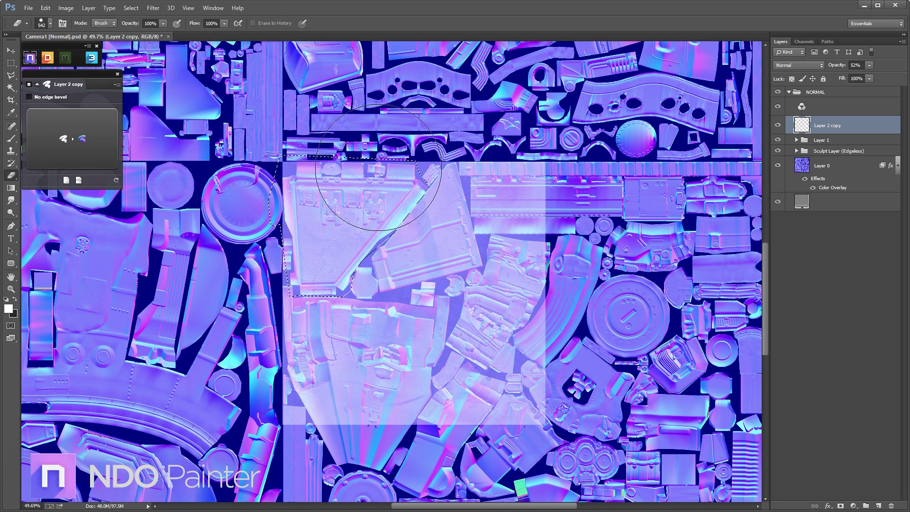
mouse_move(379, 167)
mouse_down()
mouse_move(499, 381)
mouse_move(444, 268)
mouse_up()
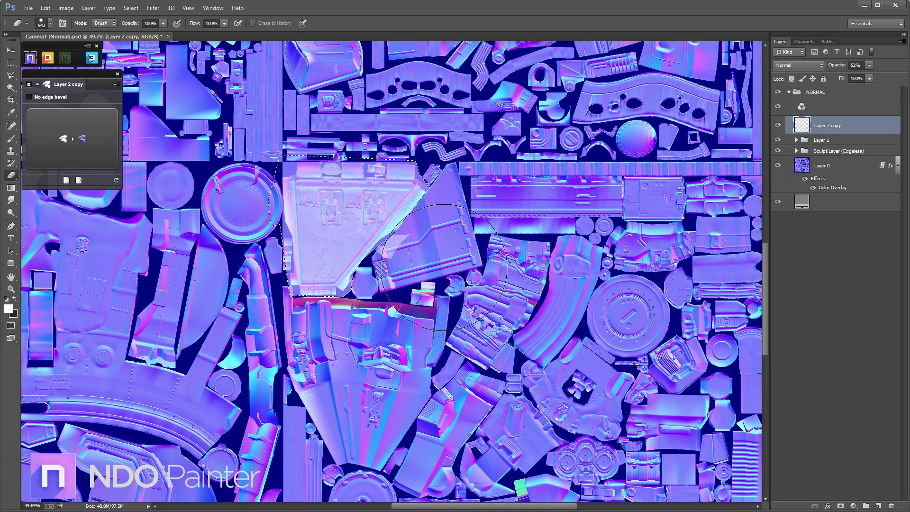
Set the trimmed texture layer's opacity to 100% and convert it to normals.
click(869, 64)
drag(871, 76, 893, 76)
key(z)
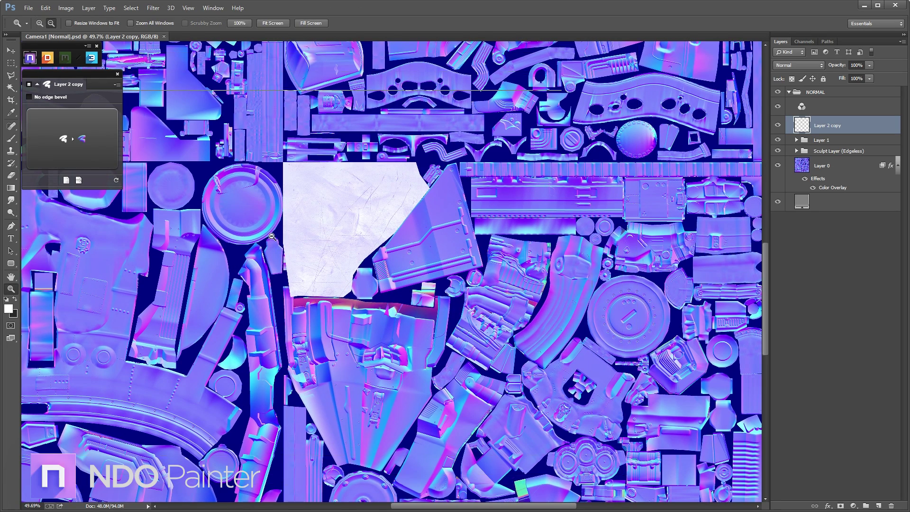
alt+click(279, 256)
alt+click(256, 231)
alt+click(290, 231)
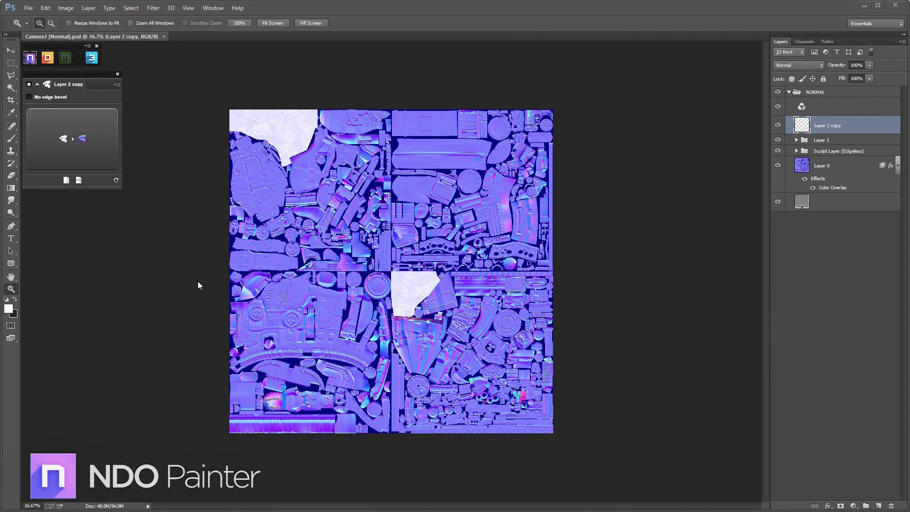
click(81, 144)
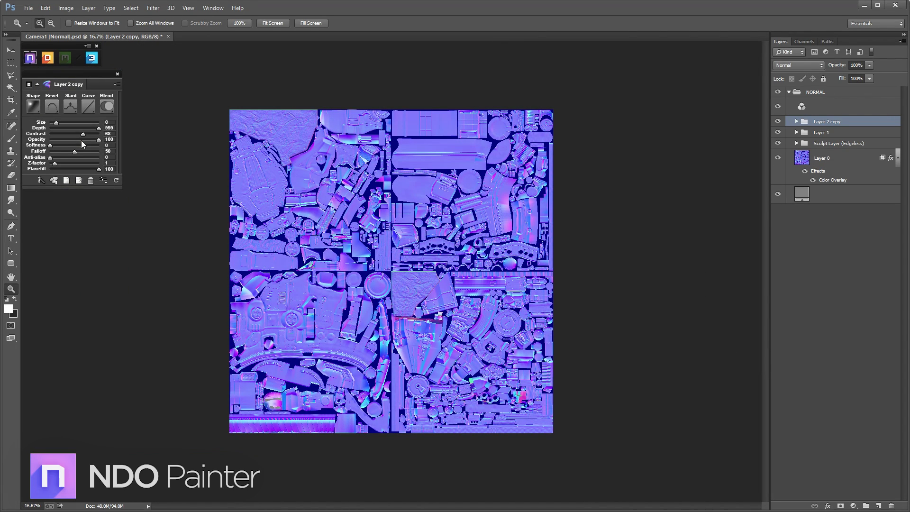
Set the metal texture normals to size 2, falloff 91, Overlay blending and opacity 49.
click(303, 267)
click(462, 303)
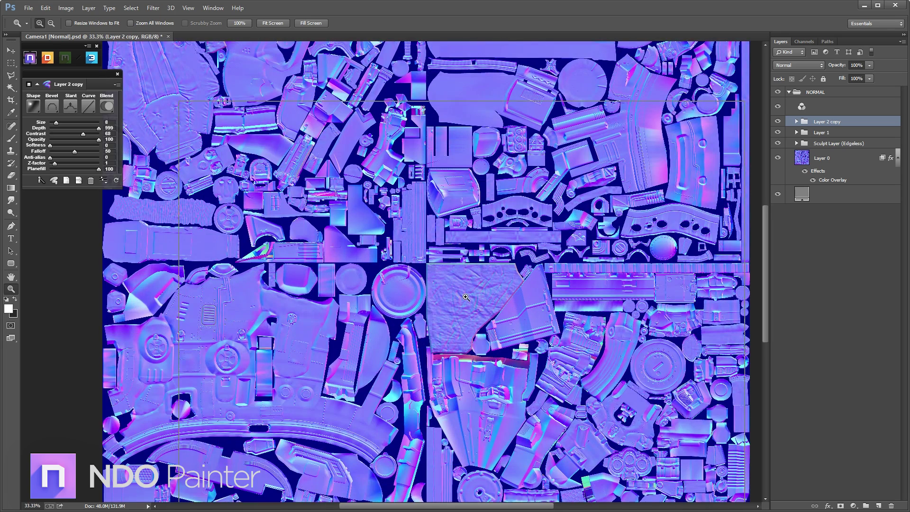
drag(56, 123, 52, 123)
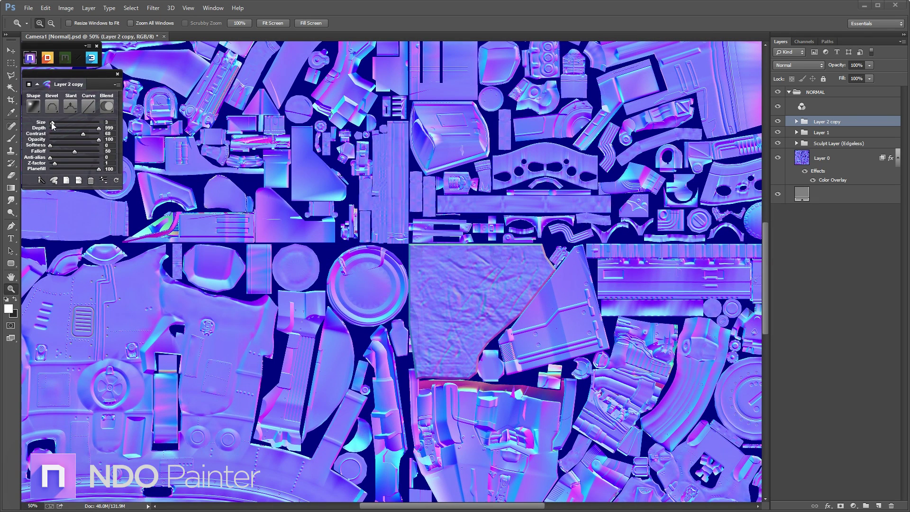
drag(74, 152, 95, 153)
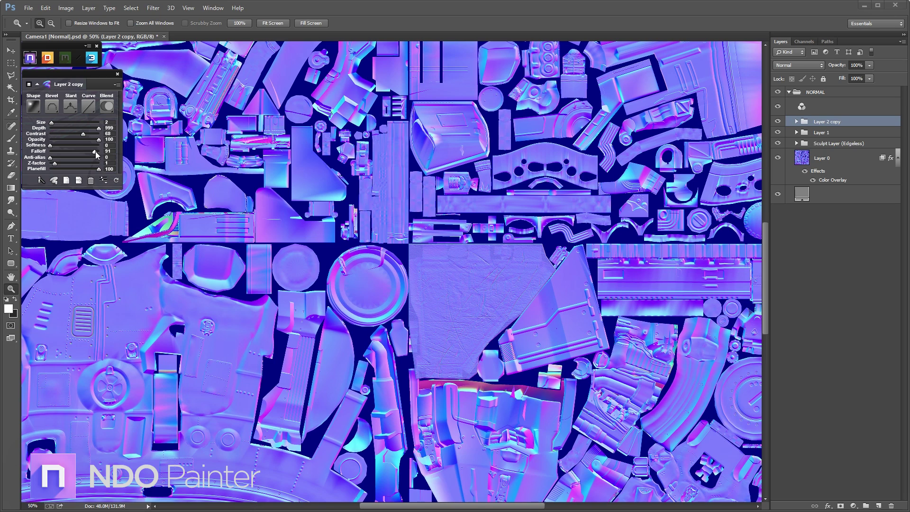
click(107, 106)
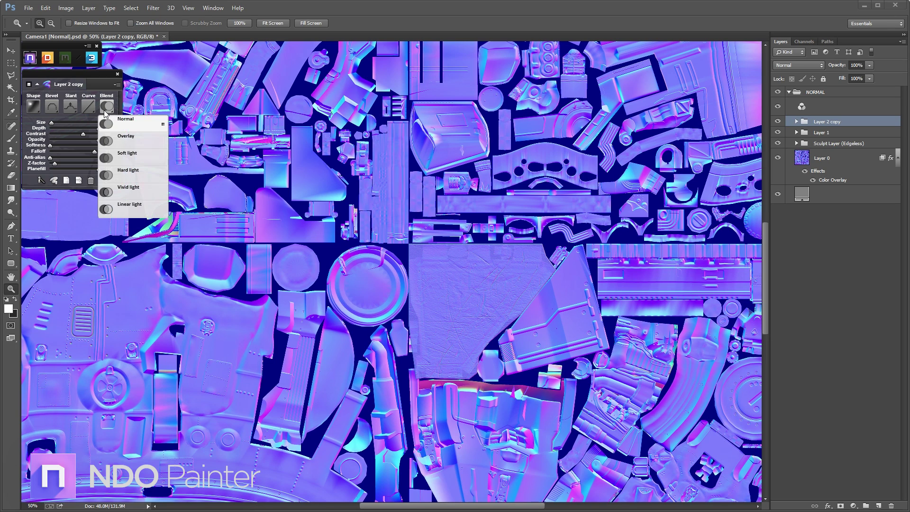
click(135, 141)
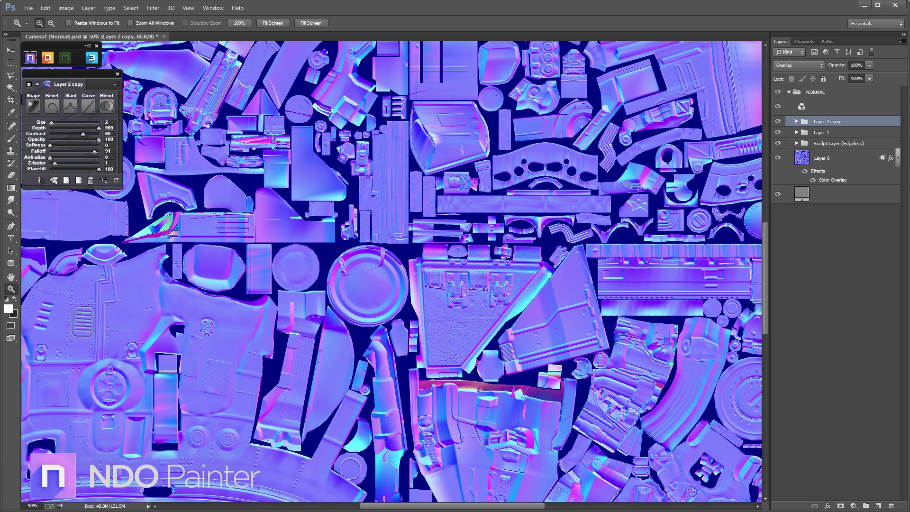
drag(101, 143, 76, 147)
Examine the added metal surface detail on the vehicle in the 3D preview, including the front wheels and foot plate.
alt+click(430, 244)
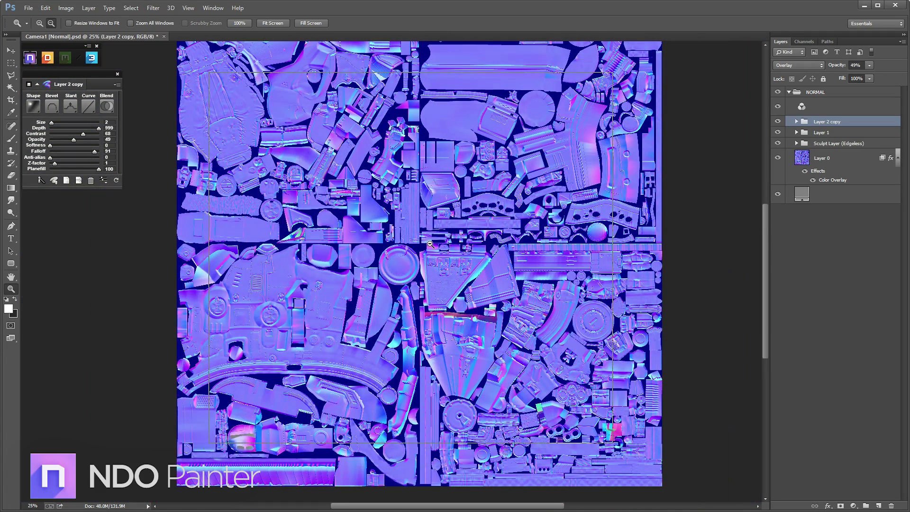
alt+click(429, 244)
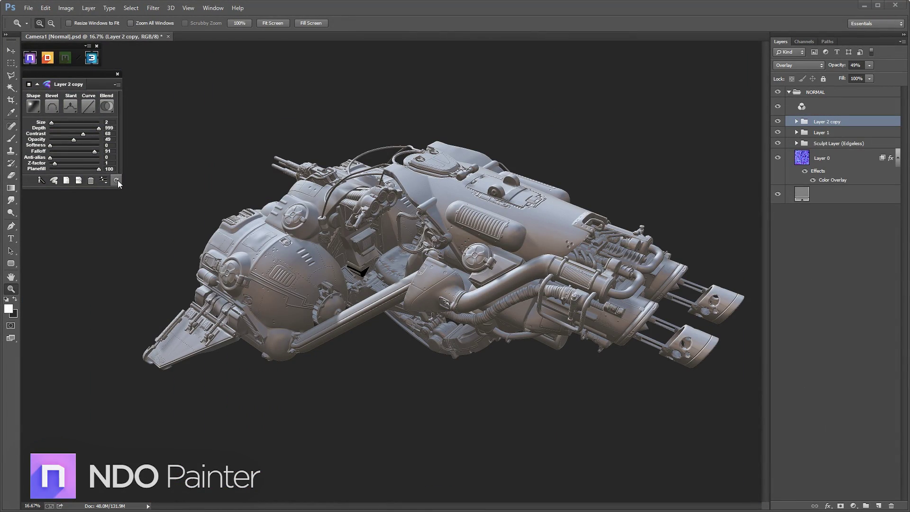
drag(255, 162, 449, 257)
middle_drag(450, 257, 443, 138)
right_drag(443, 138, 555, 279)
drag(556, 280, 561, 285)
right_drag(561, 285, 582, 293)
middle_drag(582, 293, 583, 304)
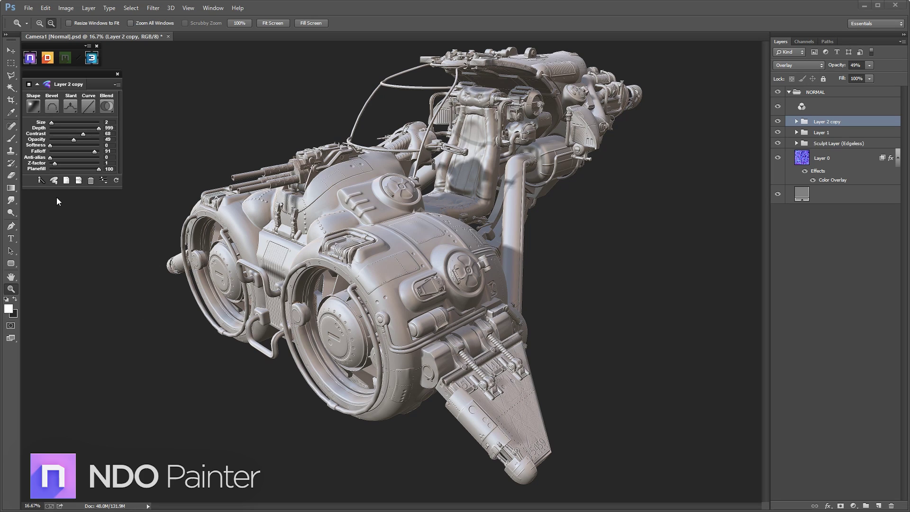
Save the normal map document and close the 3D preview.
click(41, 180)
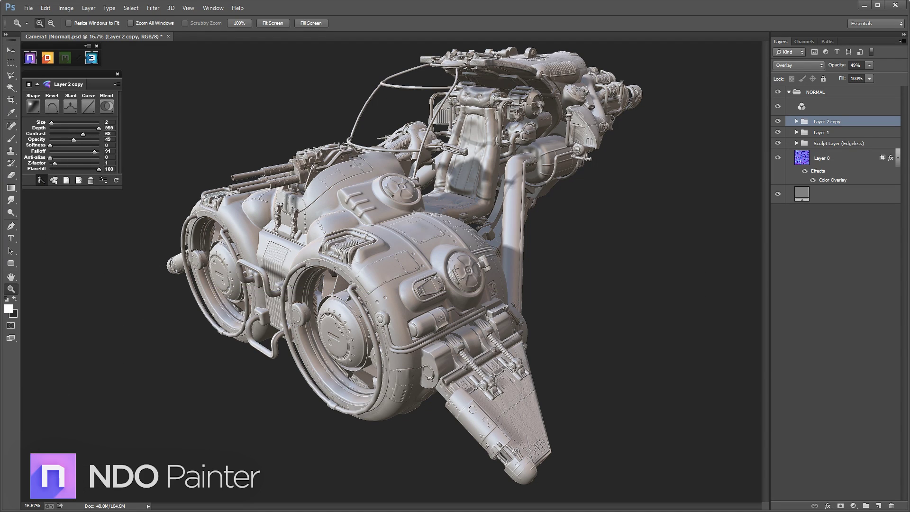
key(ctrl+s)
click(95, 61)
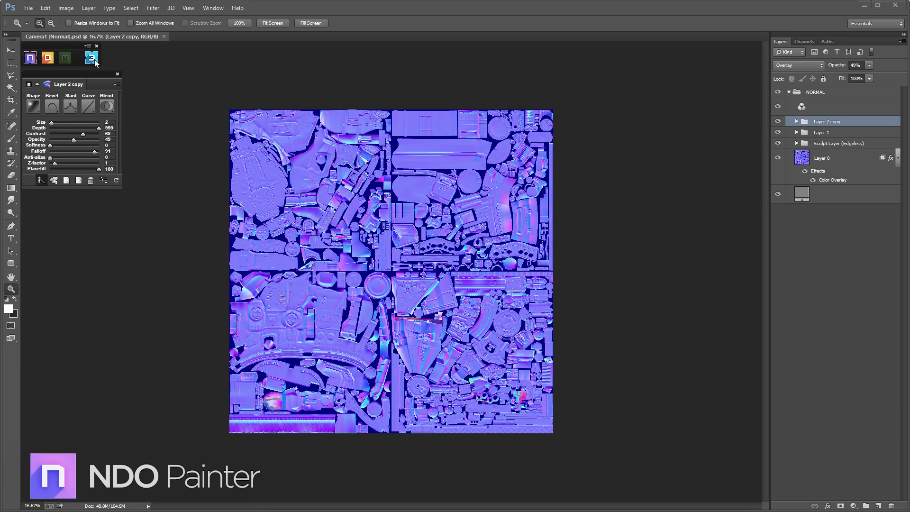
Create a new multi-normal layer group above the metal texture group and try the brush, pen and text tools for it.
click(78, 181)
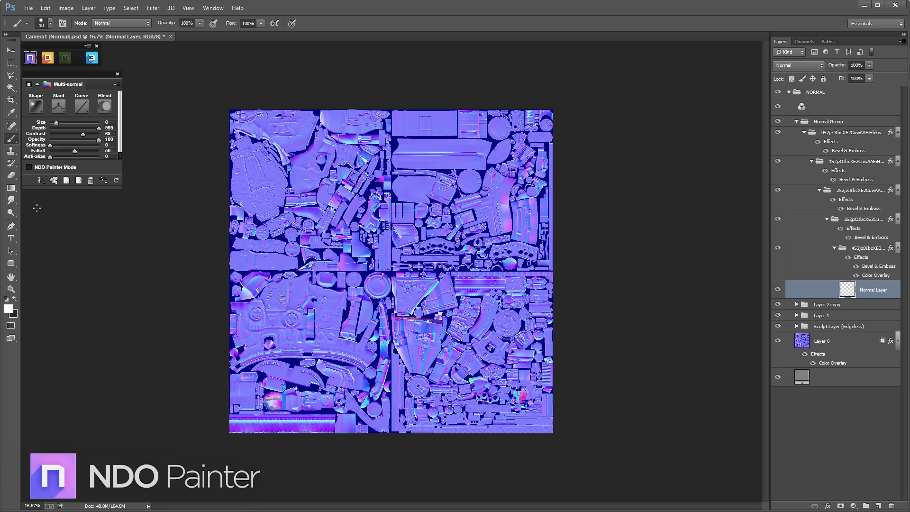
right_click(12, 141)
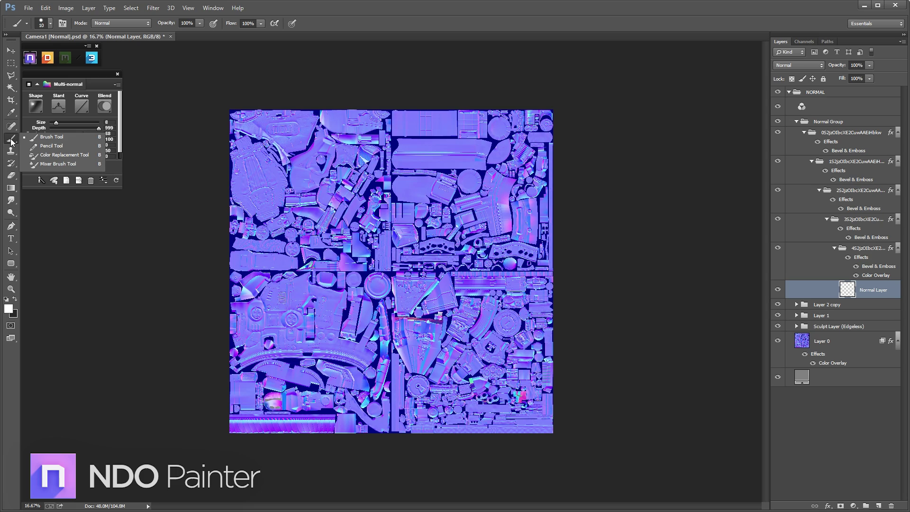
click(12, 143)
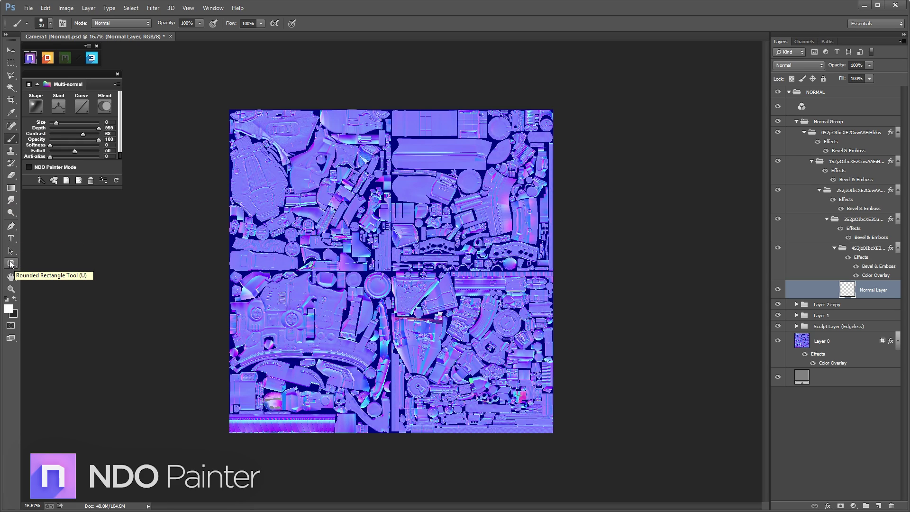
click(11, 226)
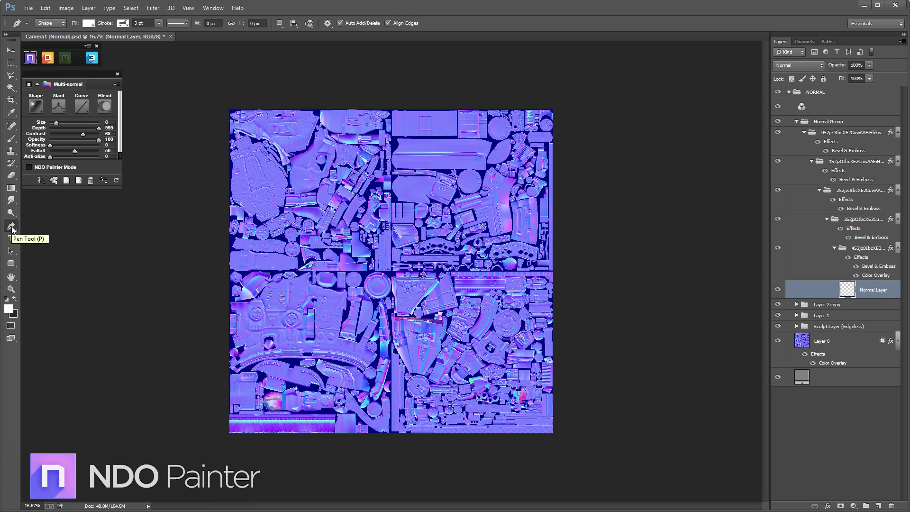
click(12, 240)
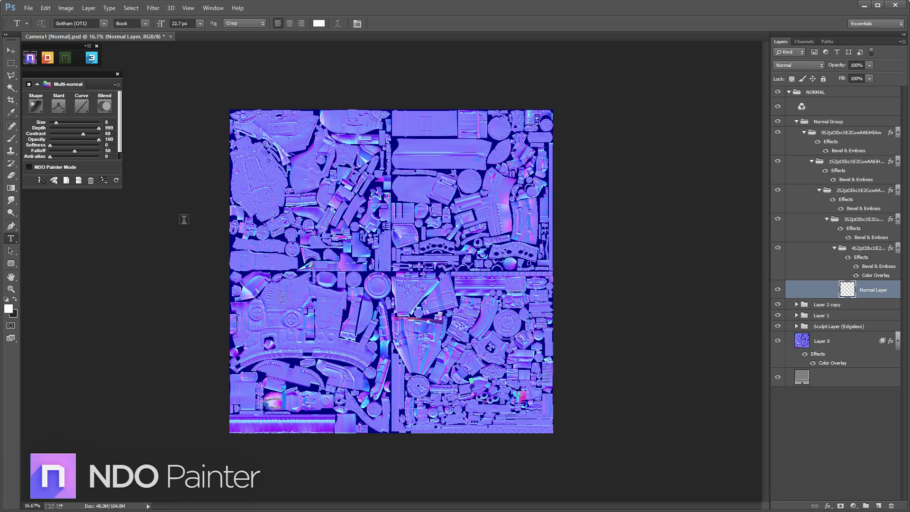
key(i)
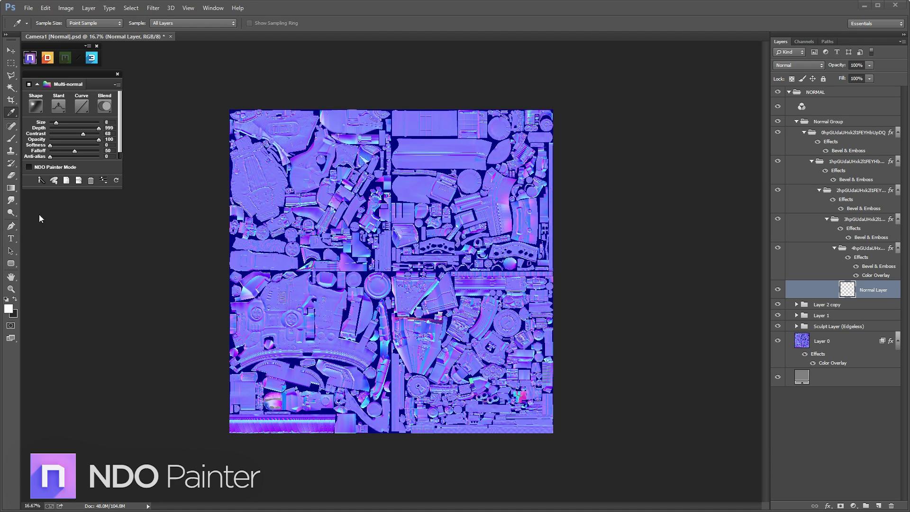
Enable NDO Painter Mode and paint an angular panel line along the rivets of the vehicle's foot plate in 3D.
click(30, 166)
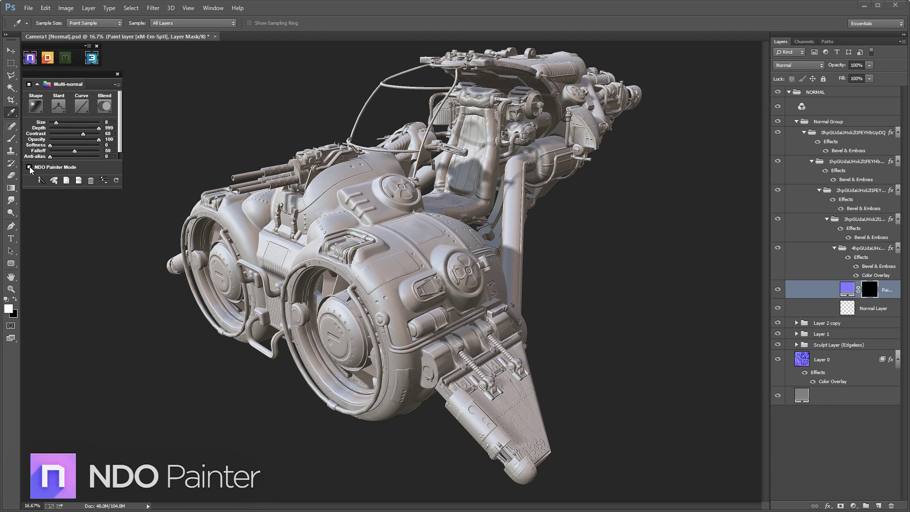
mouse_move(242, 430)
alt+mouse_down()
mouse_move(195, 424)
mouse_move(250, 371)
alt+mouse_up()
middle_drag(251, 374, 256, 389)
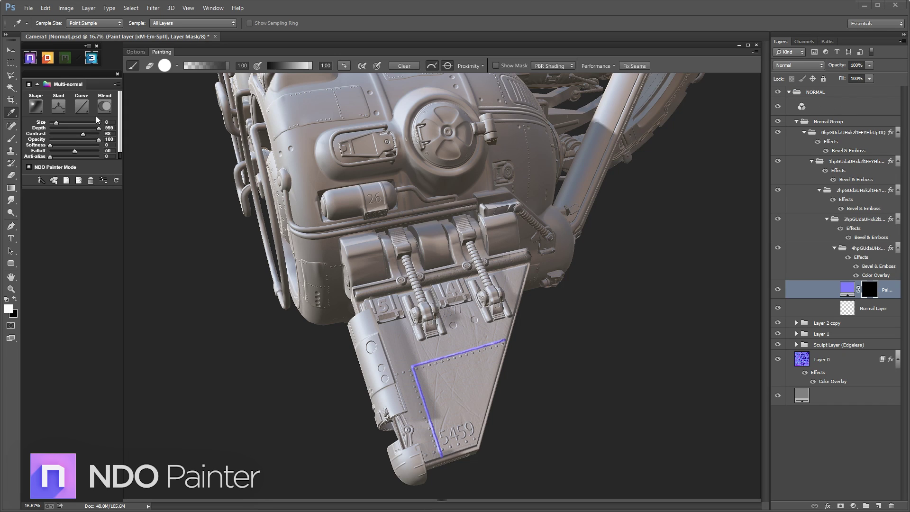
Set the painted panel line's normals to size 3, slant Down and anti-alias 1, and save the document.
drag(56, 122, 53, 122)
click(58, 107)
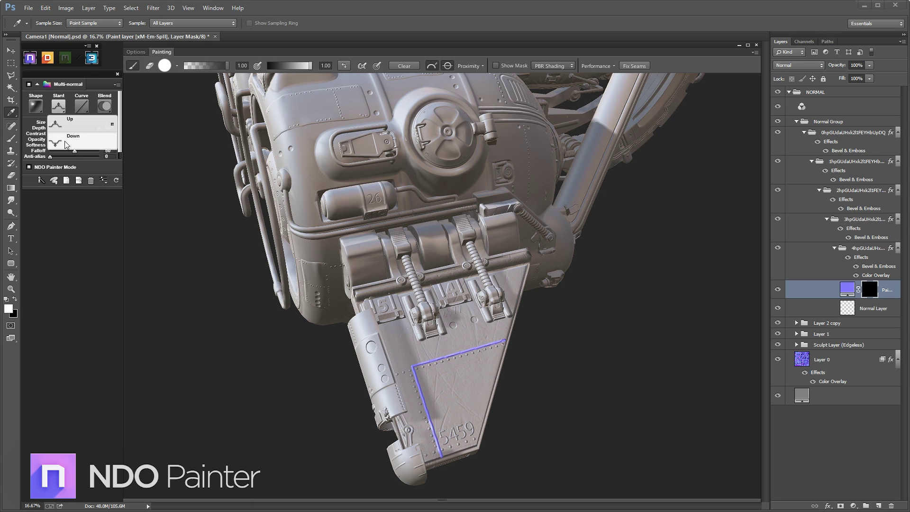
click(67, 145)
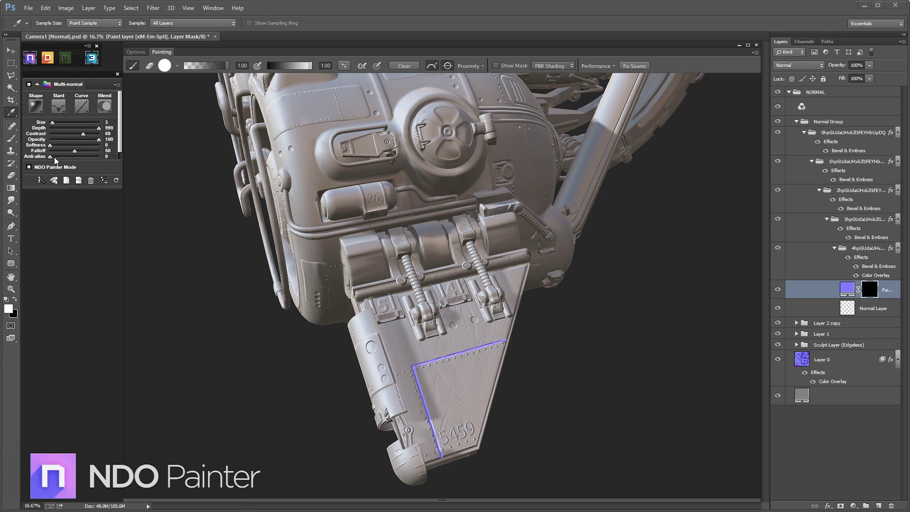
drag(52, 157, 112, 156)
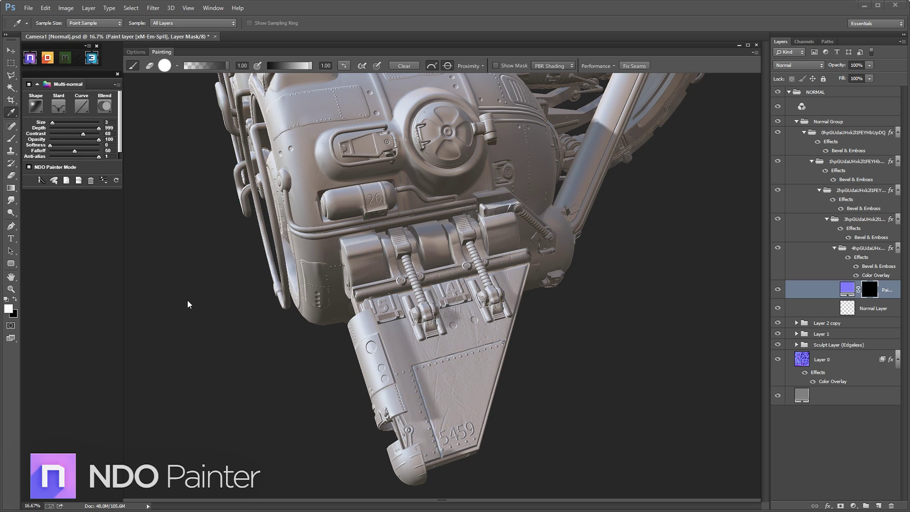
key(ctrl+s)
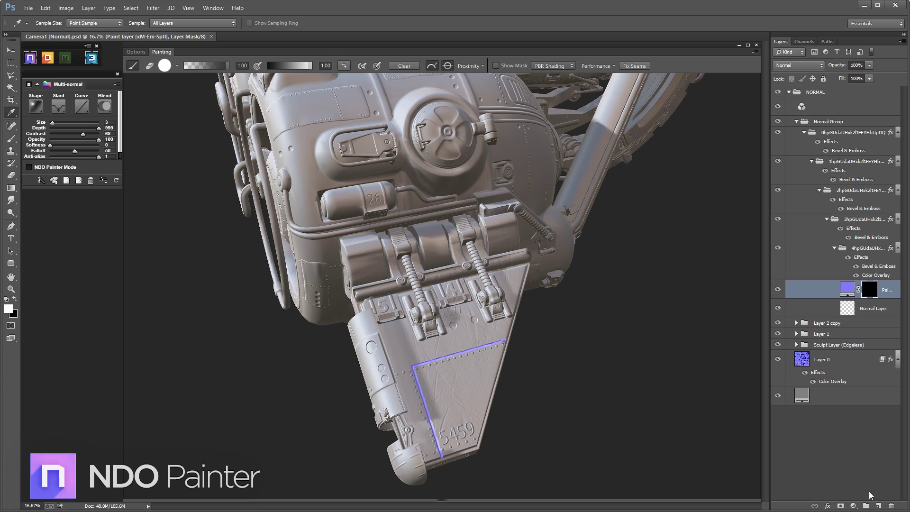
Add the text "A312" in Gotham Ultra on a new layer, on the foot plate beside the hinge brackets.
click(878, 505)
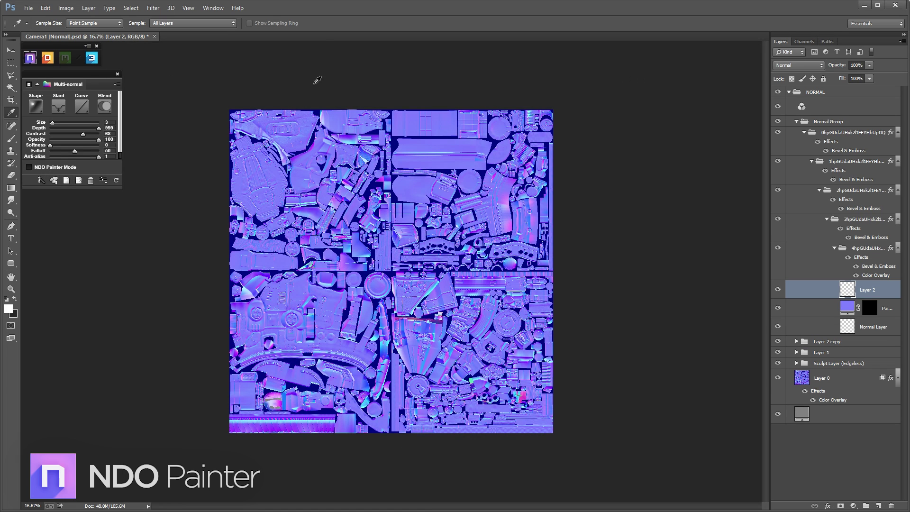
key(z)
drag(388, 273, 441, 324)
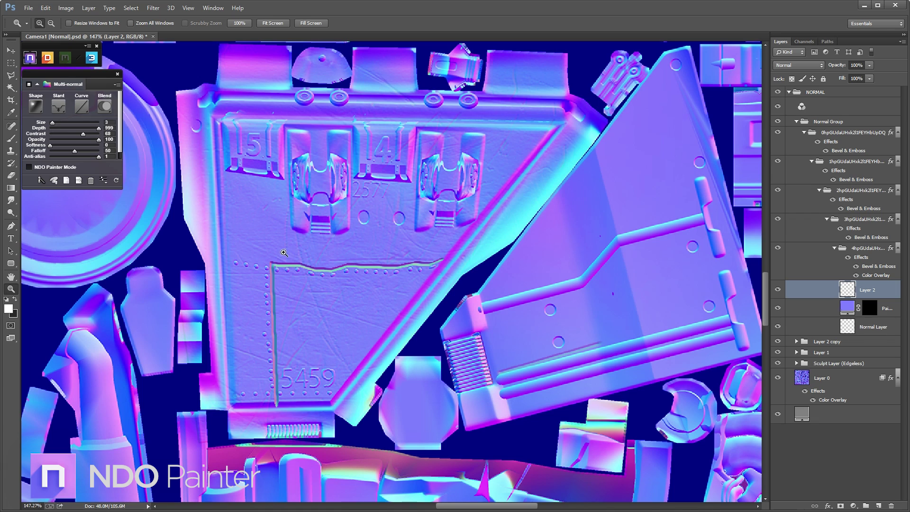
key(t)
click(235, 214)
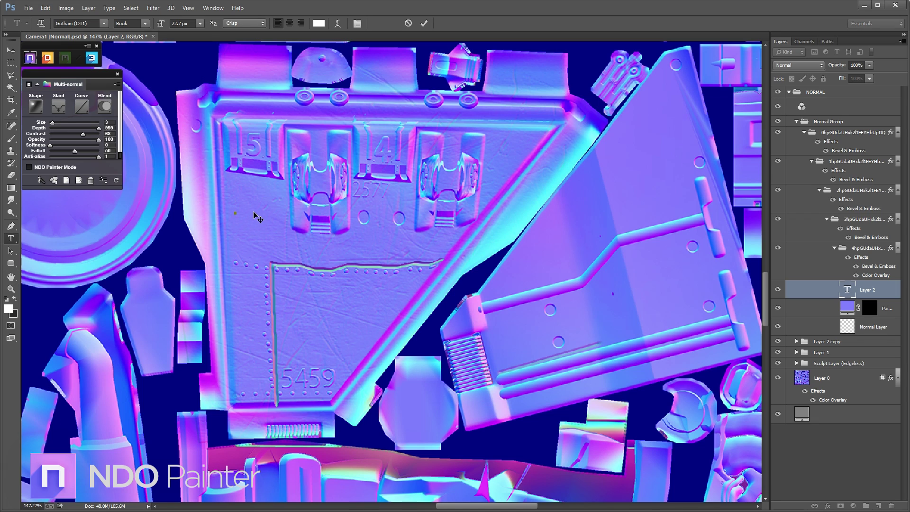
text(A312)
key(ctrl+a)
click(129, 24)
click(125, 144)
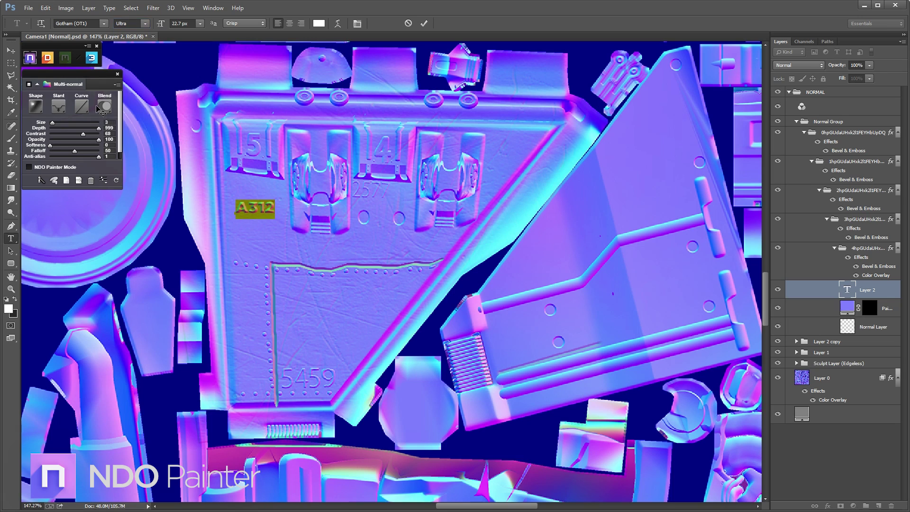
click(423, 24)
Rotate the A312 text to read vertically upwards and move it toward the foot plate's outer edge.
key(ctrl+t)
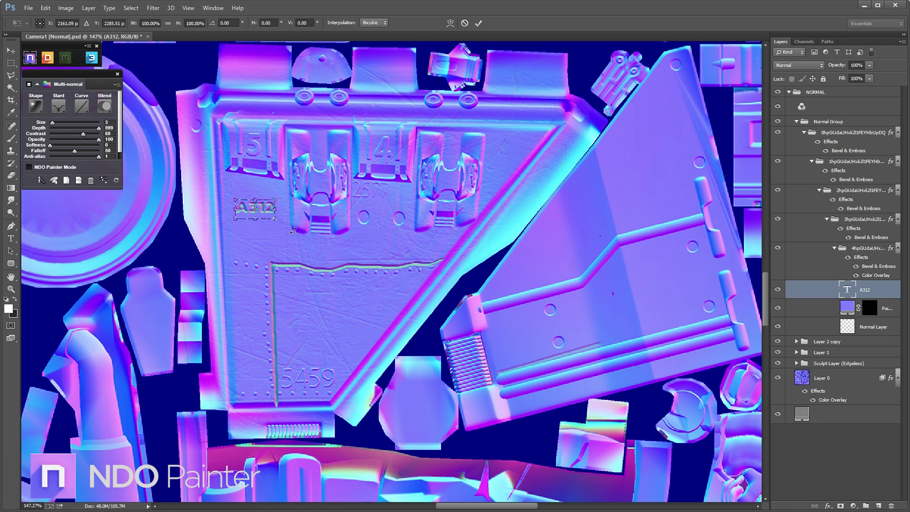
shift+drag(297, 246, 290, 166)
key(Return)
key(v)
drag(258, 217, 240, 212)
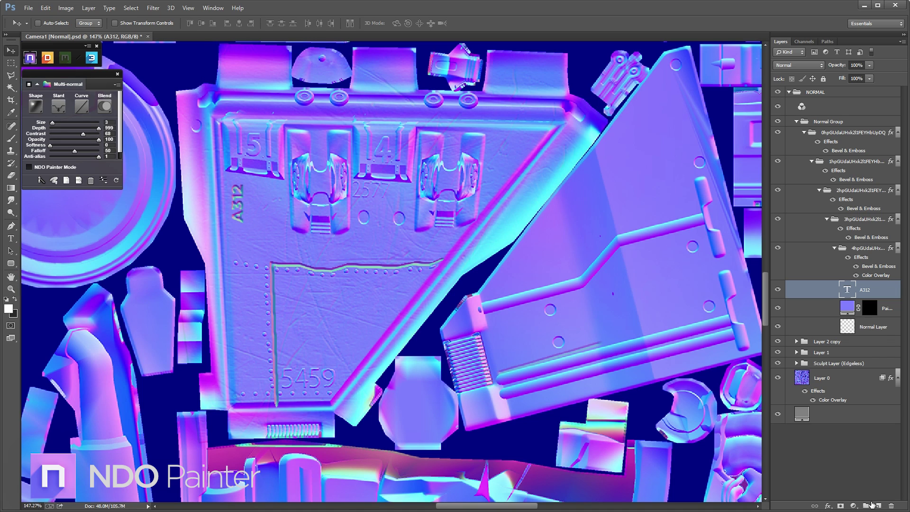
Draw a thin horizontal rounded rectangle on a new layer, just below the two round bolts on the foot plate.
click(875, 505)
click(17, 263)
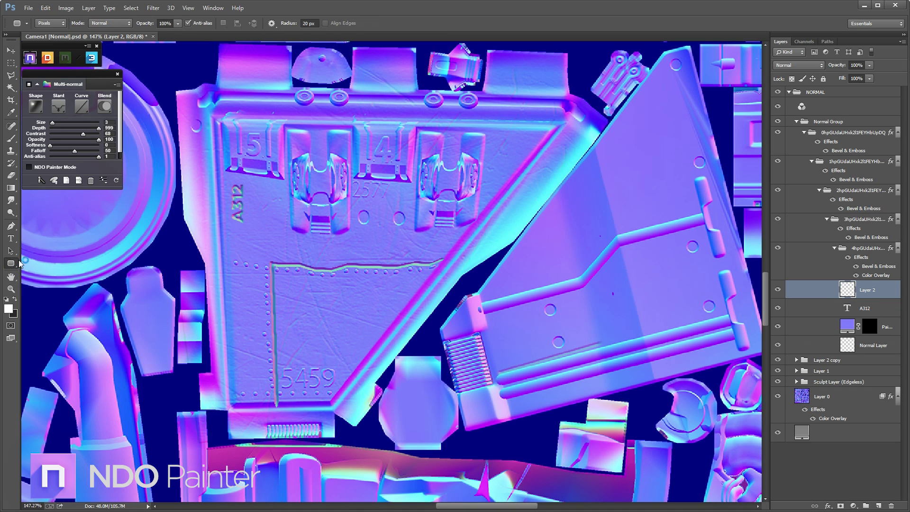
drag(356, 230, 406, 236)
Refresh the 3D preview and examine the new text, slot and panel line on the vehicle's foot plate.
key(z)
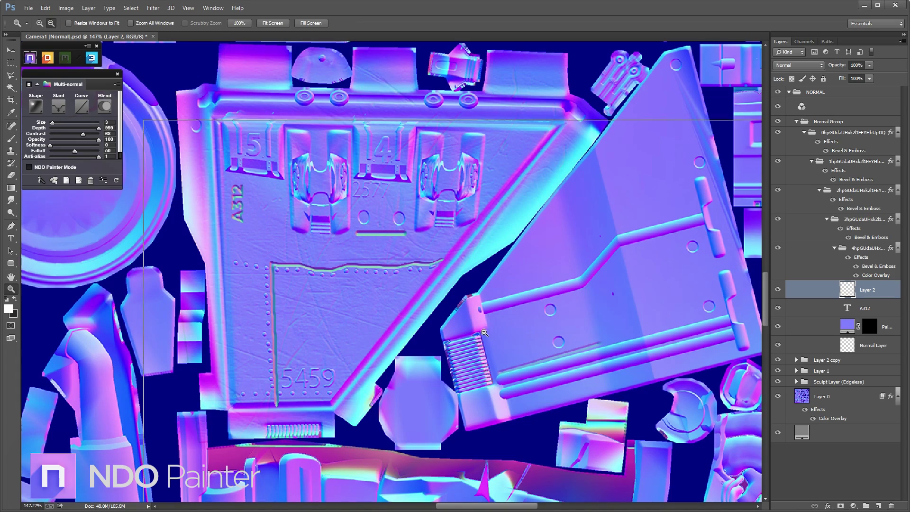
alt+click(486, 333)
alt+click(486, 332)
alt+click(486, 333)
alt+click(485, 333)
alt+click(485, 332)
alt+click(485, 333)
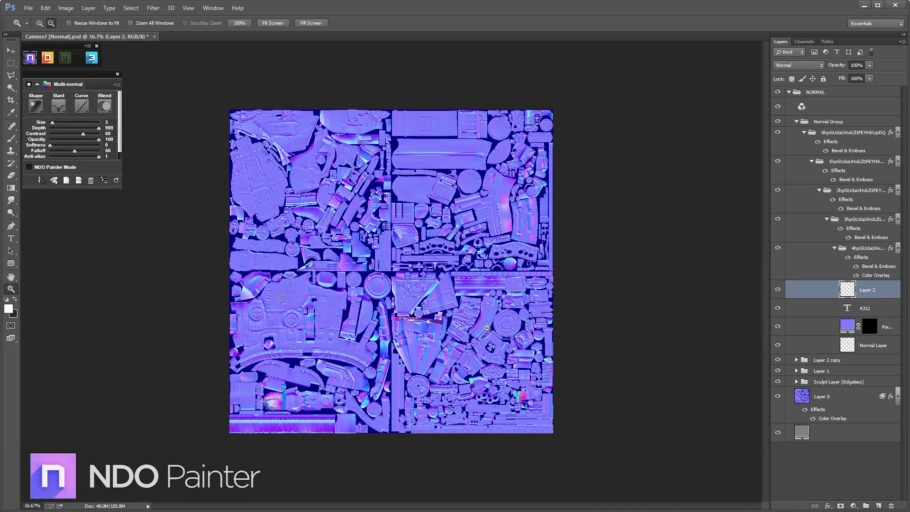
click(98, 56)
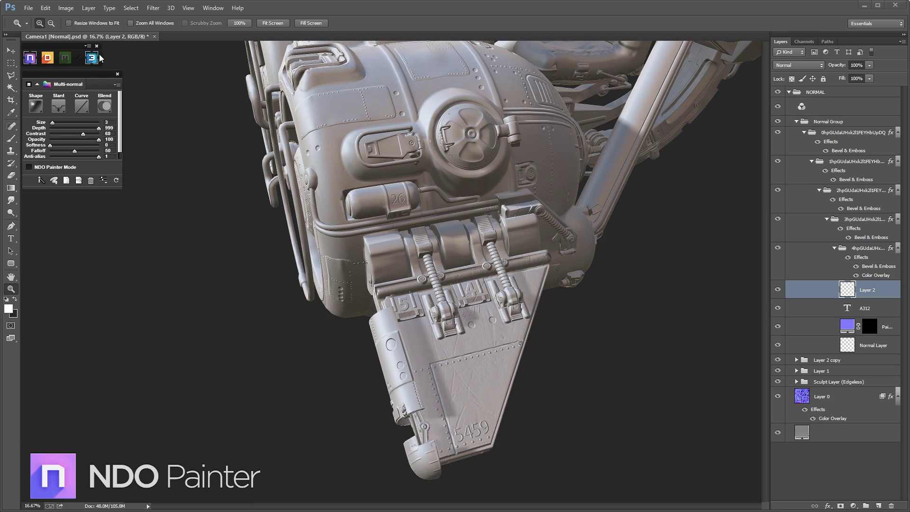
click(116, 180)
right_drag(215, 315, 177, 262)
drag(177, 262, 266, 248)
middle_drag(297, 248, 290, 313)
right_drag(291, 313, 311, 335)
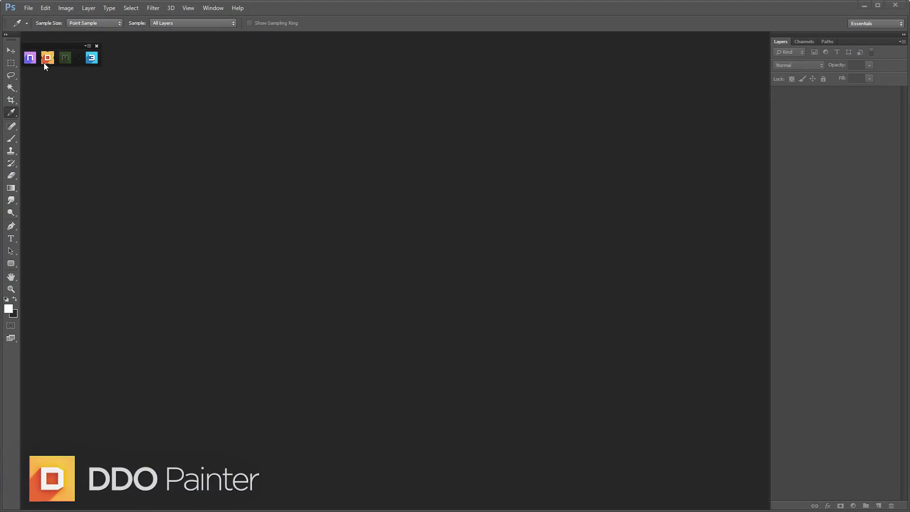
Open DDO's Base Creator and quick-load the vehicle mesh with its material ID, normal and AO maps.
click(44, 63)
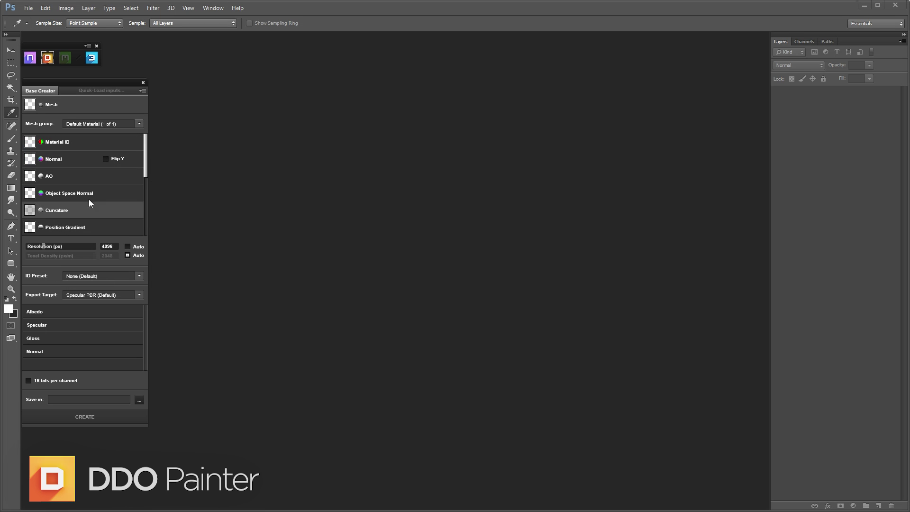
mouse_move(48, 103)
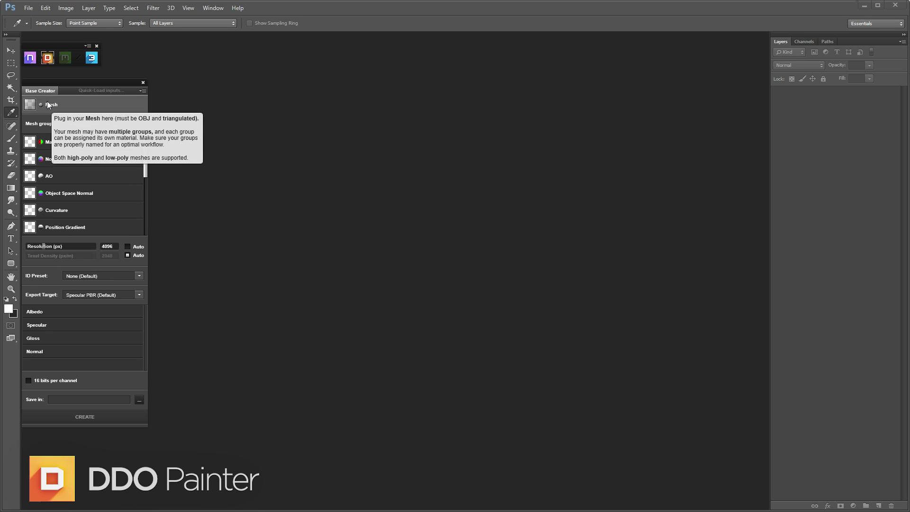
click(101, 90)
double_click(132, 159)
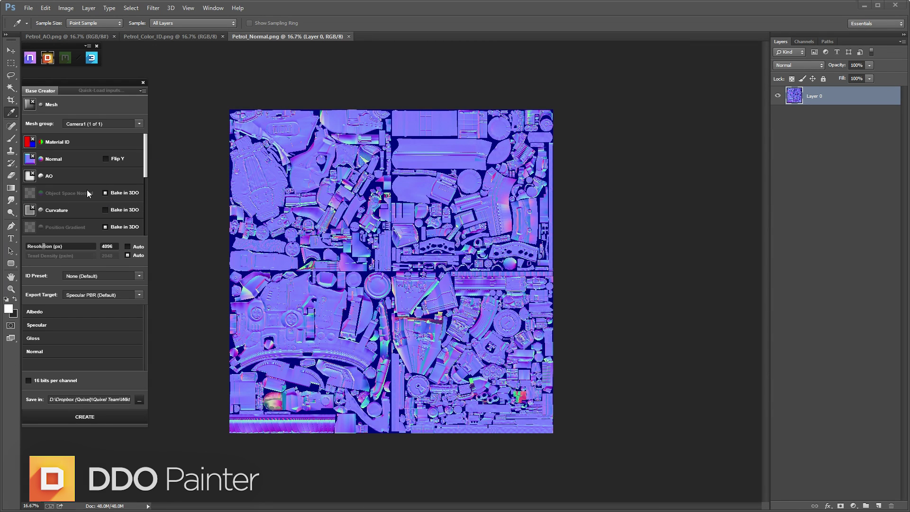
Set the curvature map to bake in 3DO, choose UE4 as the export target and create the DDO project.
mouse_move(52, 191)
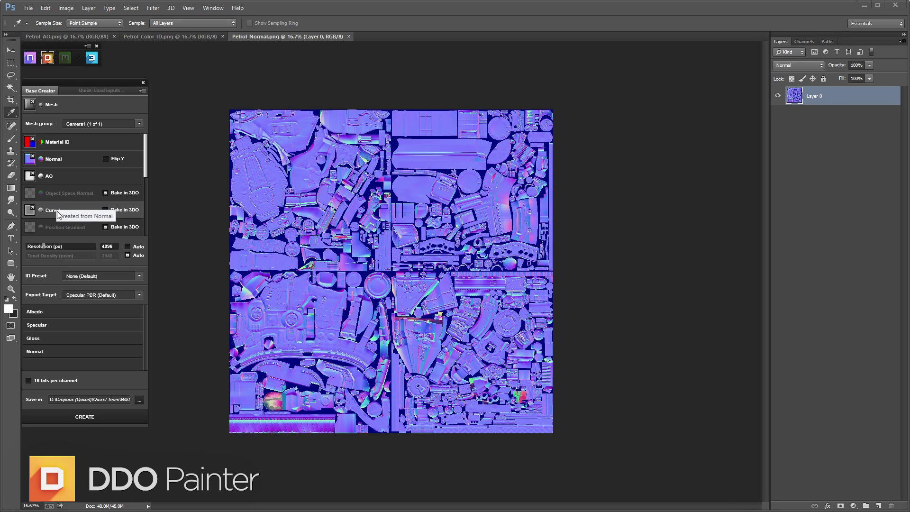
click(105, 211)
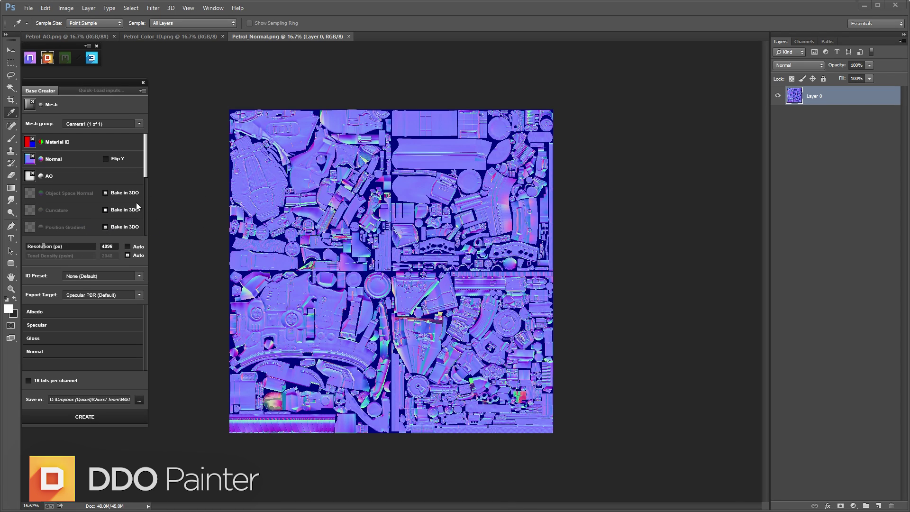
mouse_move(145, 167)
mouse_down()
mouse_move(146, 191)
mouse_move(145, 166)
mouse_up()
click(139, 295)
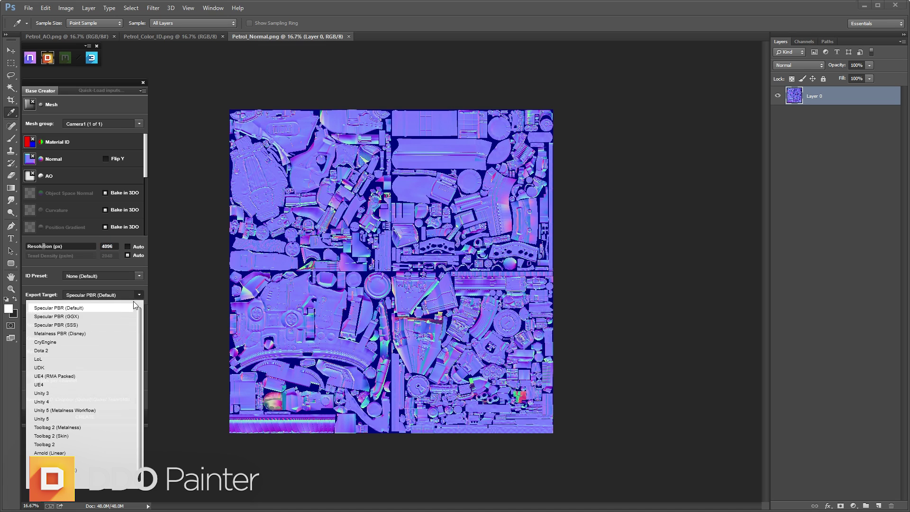
click(55, 385)
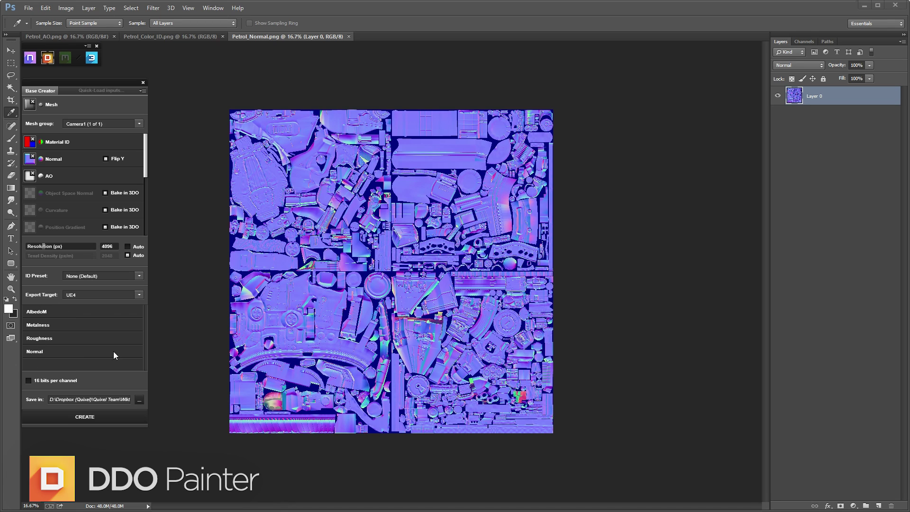
click(89, 417)
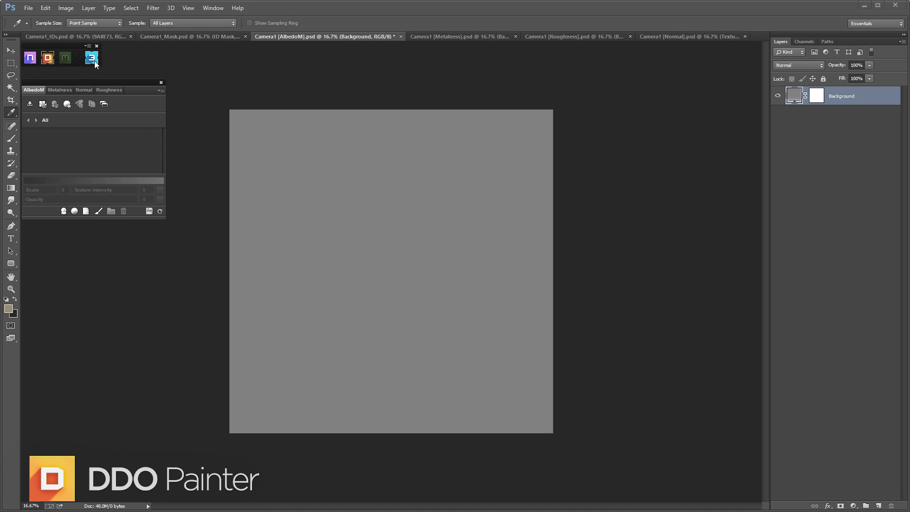
Show the vehicle in the 3D preview and apply the Flaked Painted Metal smart material to the whole model.
click(95, 61)
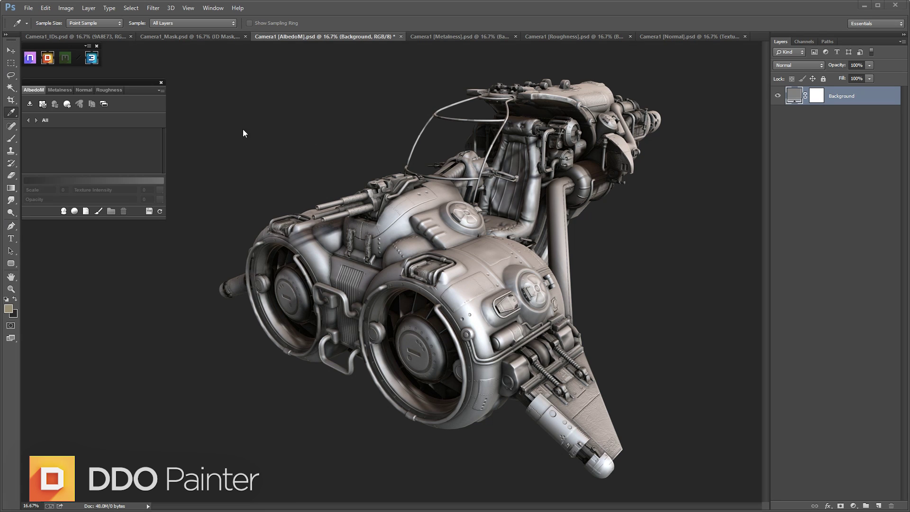
click(64, 211)
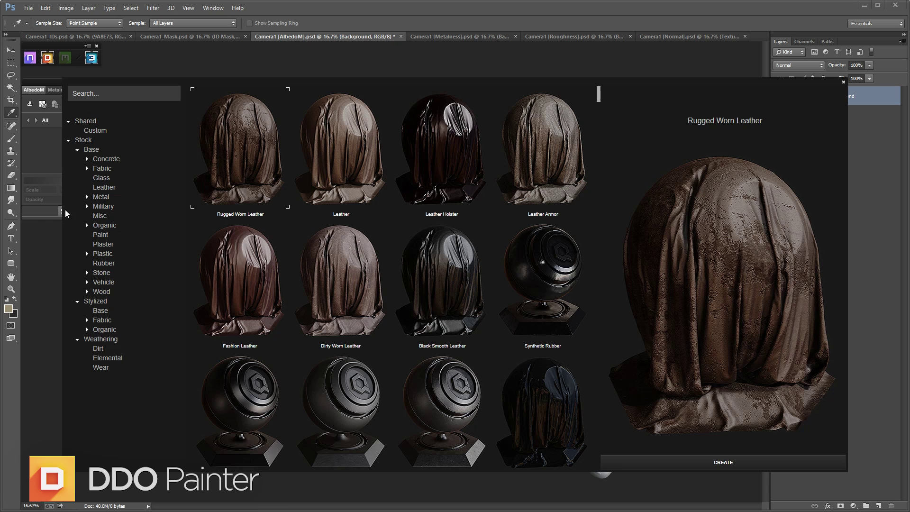
click(101, 196)
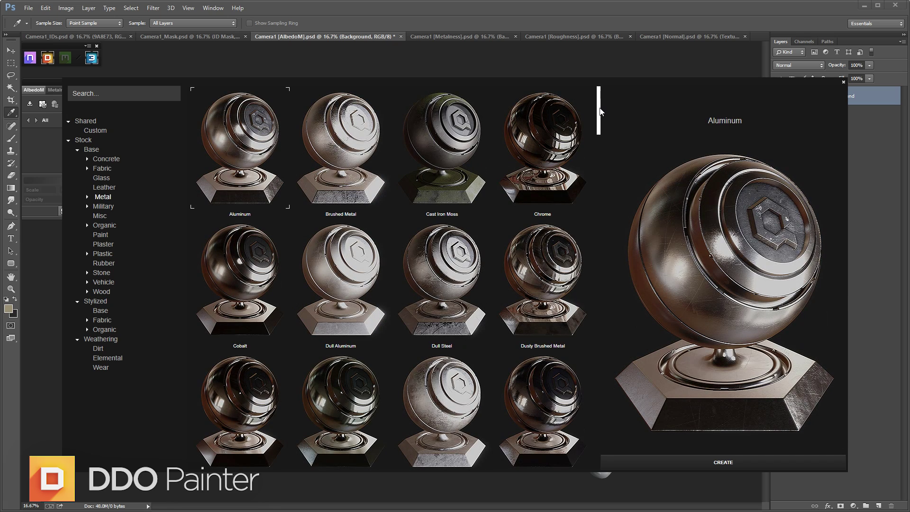
drag(600, 112, 594, 309)
click(551, 309)
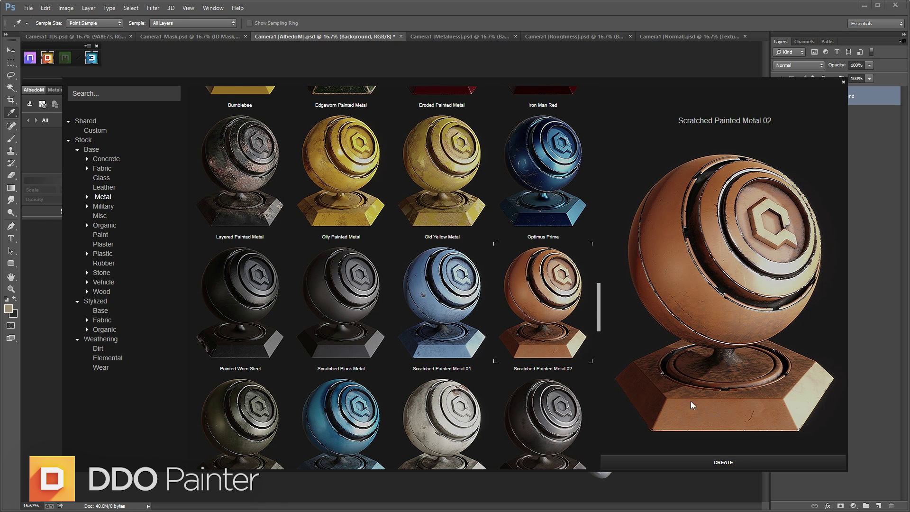
click(723, 463)
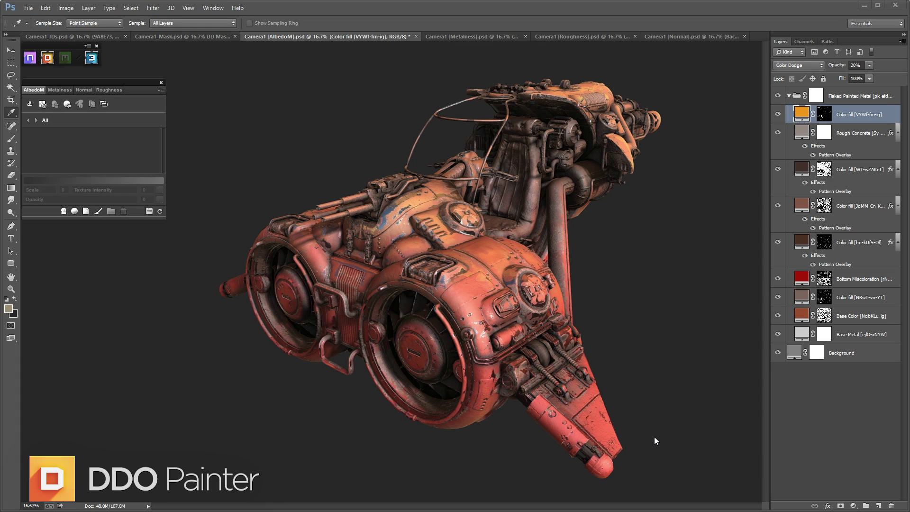
Darken the roughness value of the Base Color layer in Flaked Painted Metal to make the paint glossier.
click(111, 90)
scroll(118, 156, down, 5)
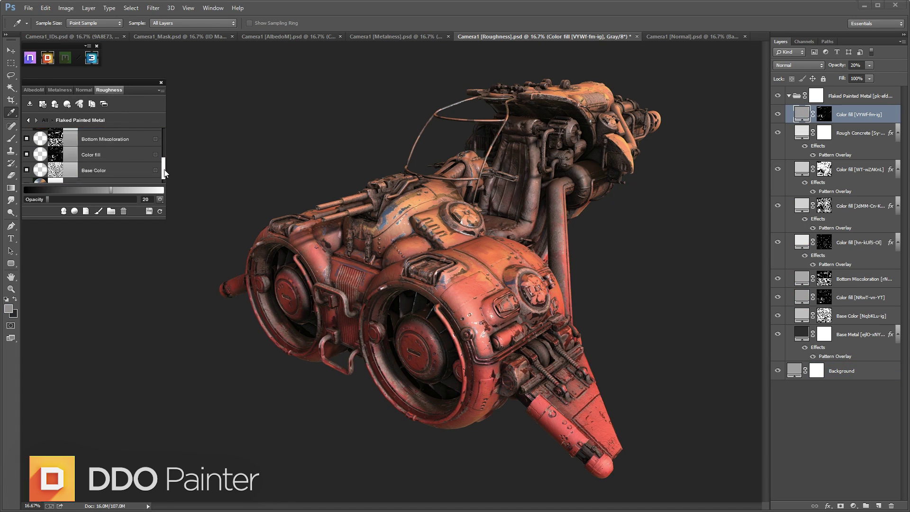
click(117, 161)
drag(119, 194, 98, 195)
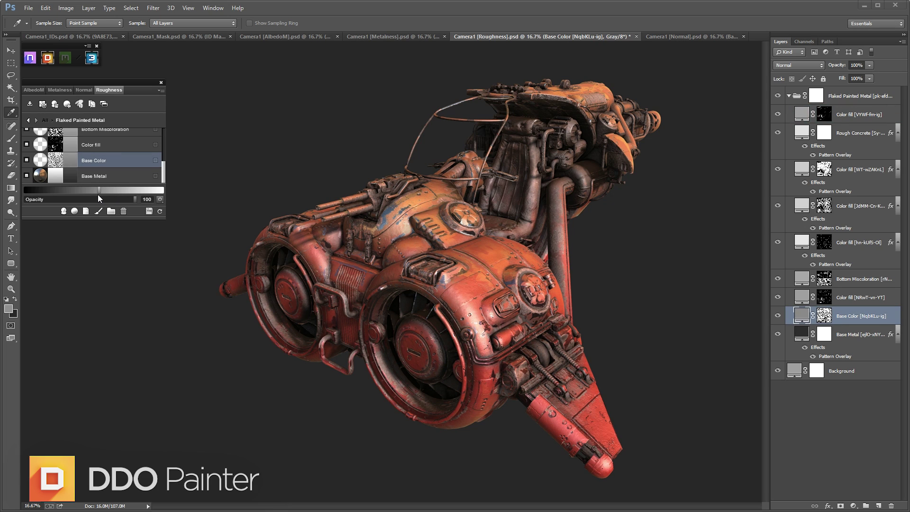
In the albedo map, add a clean overlay layer above the top color fill and set its color to #bcb6a4.
click(33, 90)
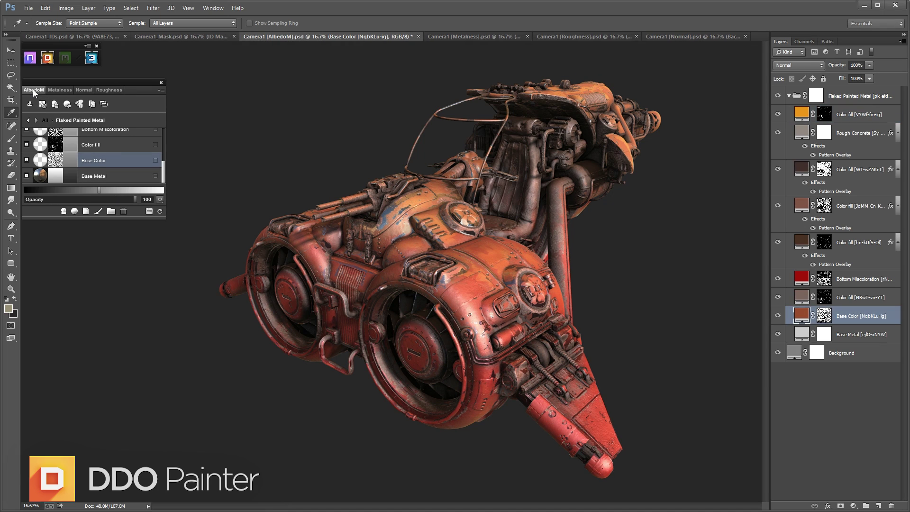
drag(163, 176, 156, 138)
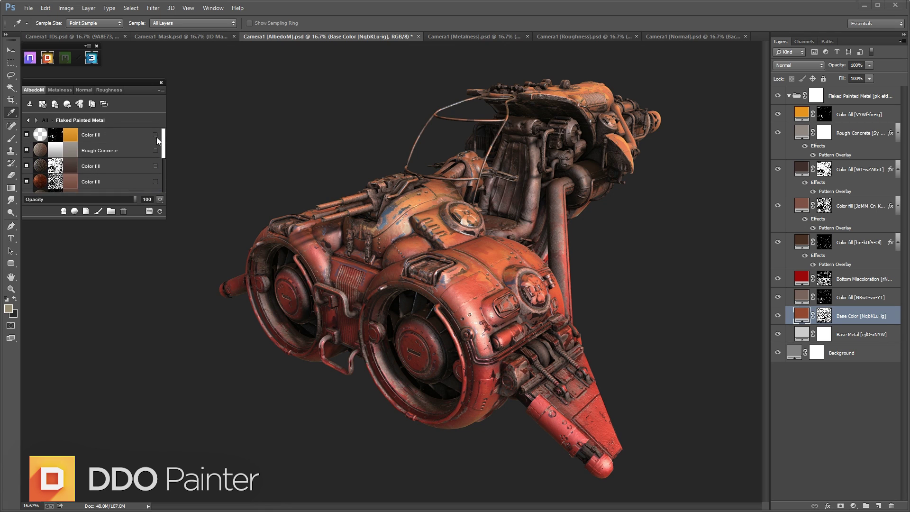
click(107, 132)
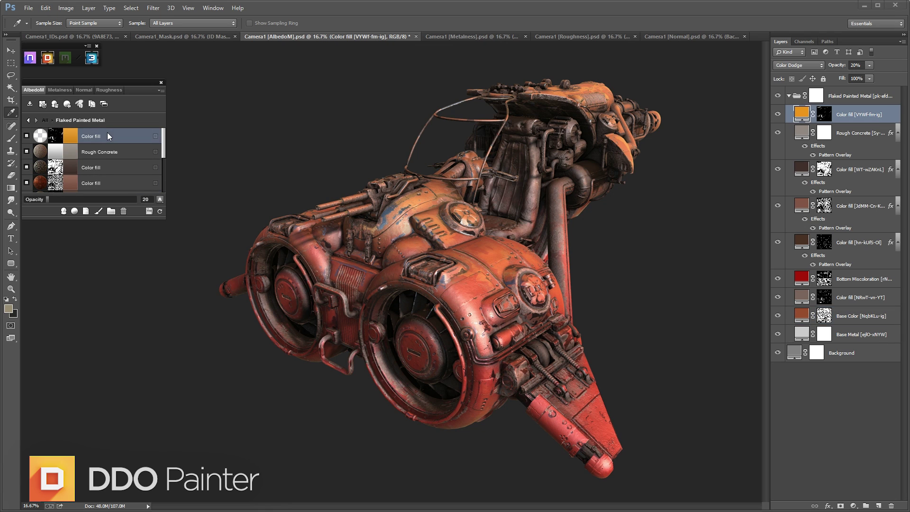
click(86, 212)
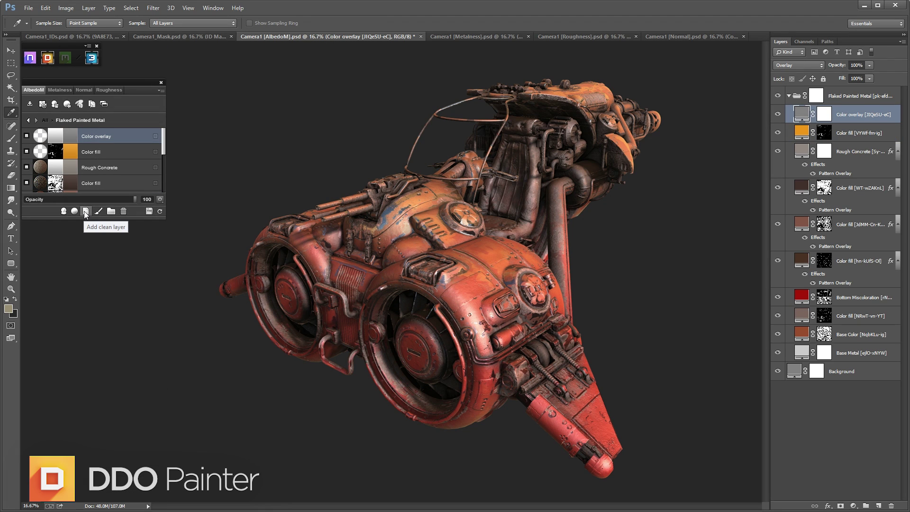
click(68, 138)
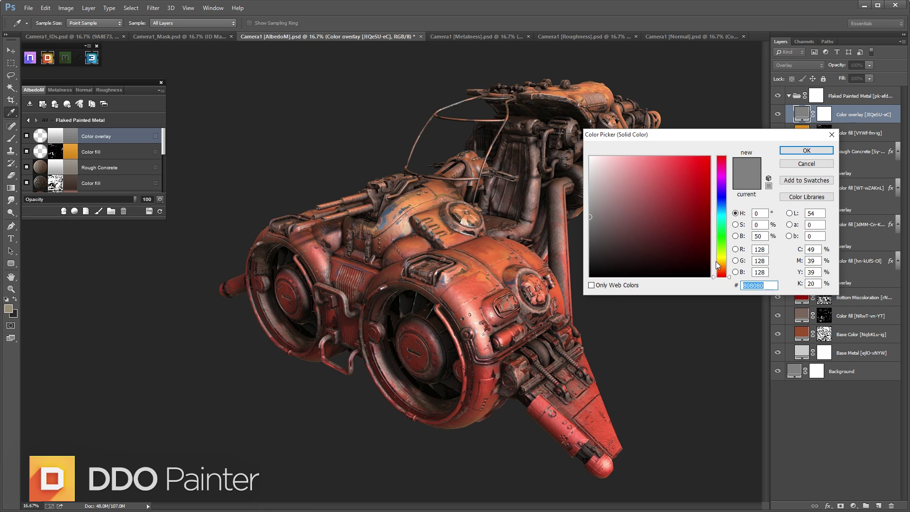
click(721, 262)
drag(601, 192, 604, 189)
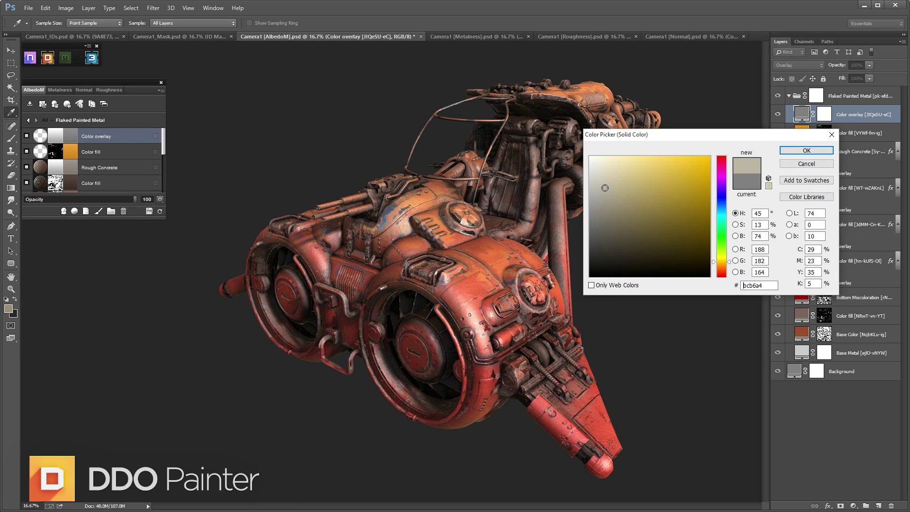
key(Return)
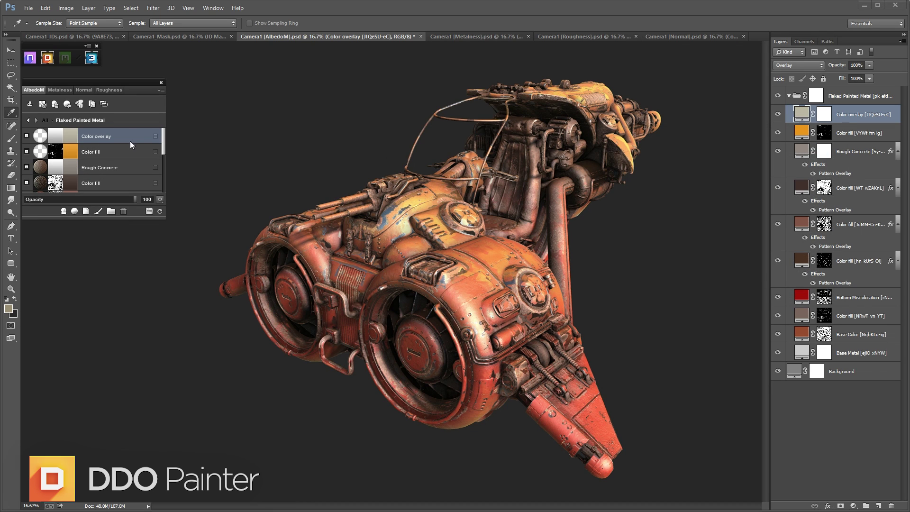
Mask the color overlay layer with the Sun Bleach Heavy dynamask at tightness 70 and accept the mask.
click(442, 313)
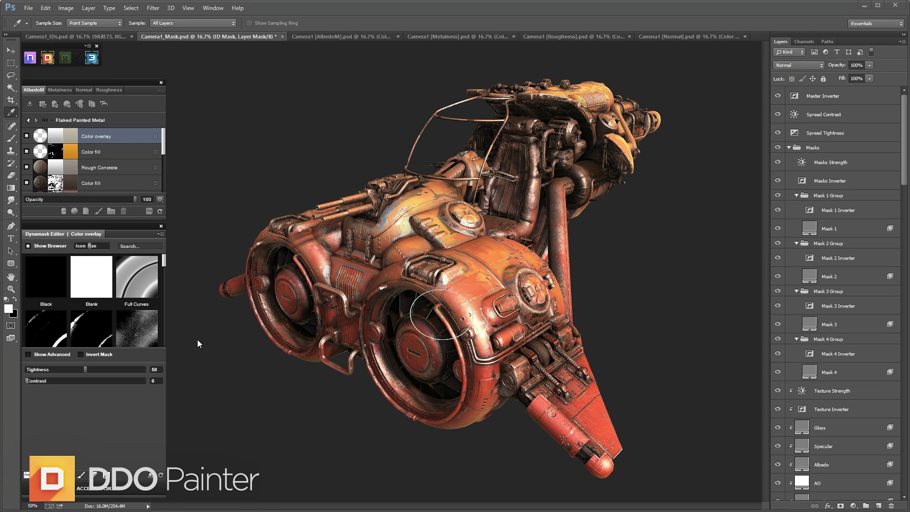
drag(165, 261, 162, 347)
click(134, 317)
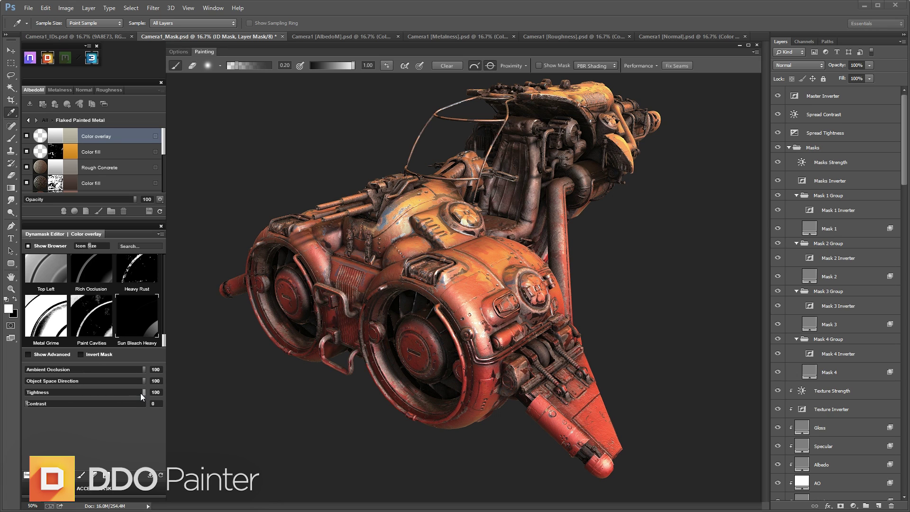
drag(141, 393, 106, 394)
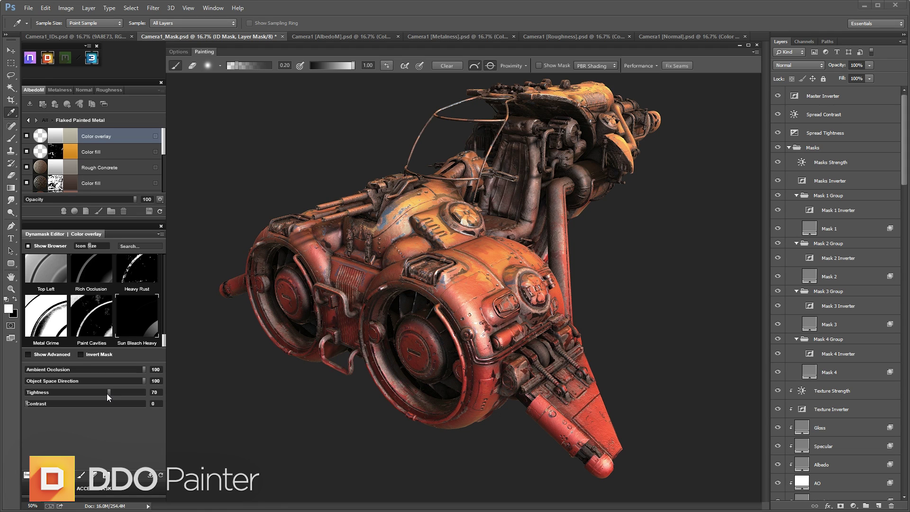
click(112, 488)
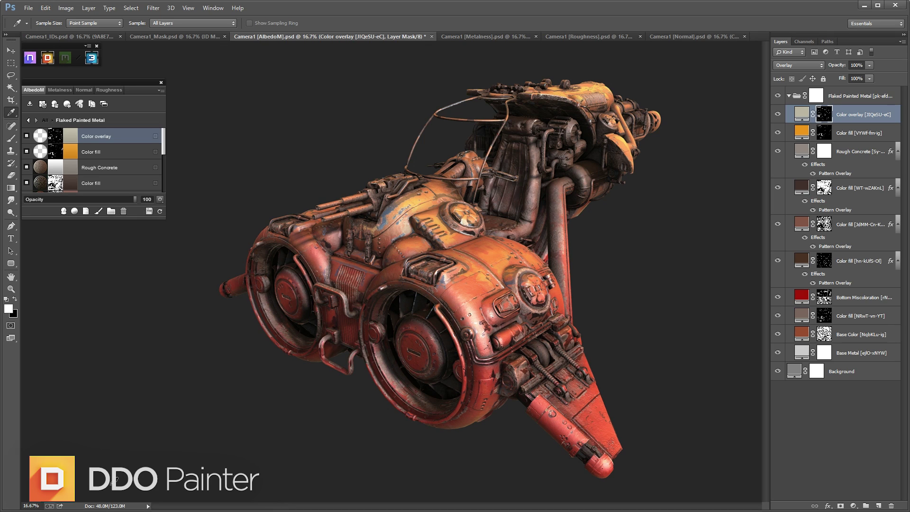
Add a color paint layer on top of the Flaked Painted Metal group and set the brush color to pale tan.
click(98, 212)
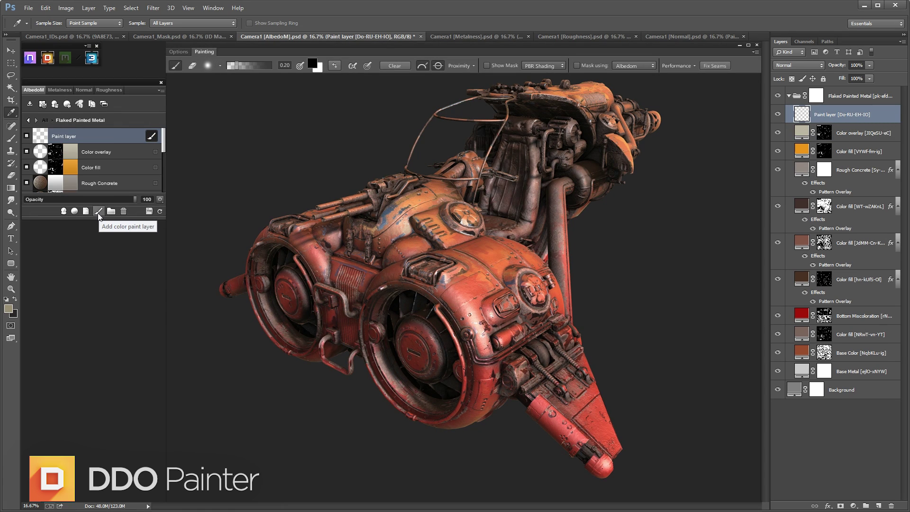
click(313, 64)
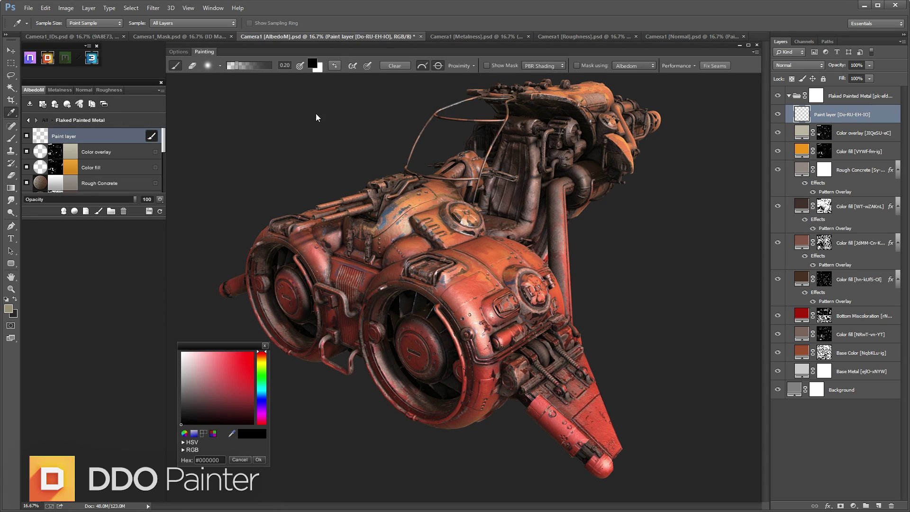
click(262, 360)
drag(214, 363, 219, 369)
click(258, 459)
Paint tan patches over the engine housings and upper hull, checking the strokes in the albedo view.
alt+drag(349, 310, 366, 303)
scroll(365, 303, up, 2)
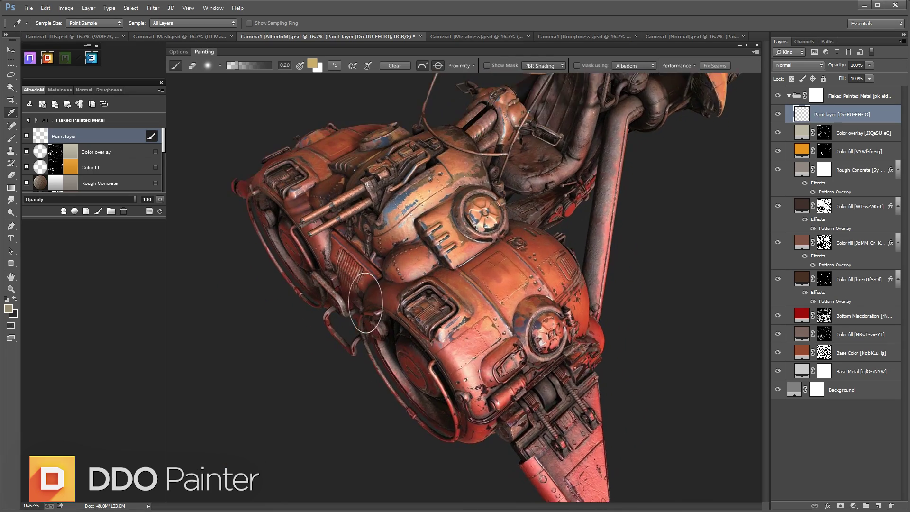
scroll(366, 302, up, 3)
mouse_move(421, 256)
mouse_down()
mouse_move(495, 190)
mouse_move(416, 188)
mouse_move(413, 222)
mouse_move(461, 275)
mouse_up()
key(c)
mouse_move(588, 299)
alt+mouse_down()
mouse_move(536, 369)
mouse_move(563, 434)
alt+mouse_up()
mouse_move(445, 335)
alt+mouse_down()
mouse_move(358, 318)
mouse_move(403, 288)
alt+mouse_up()
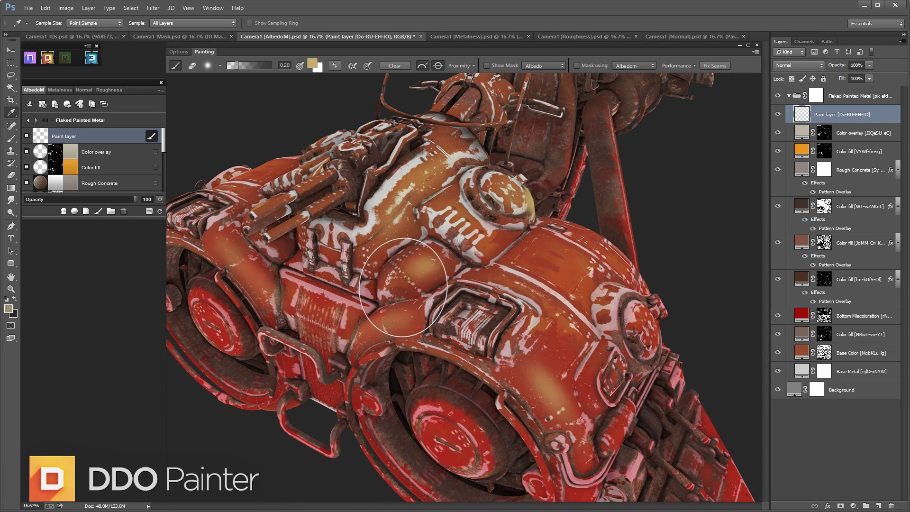
alt+drag(511, 211, 640, 436)
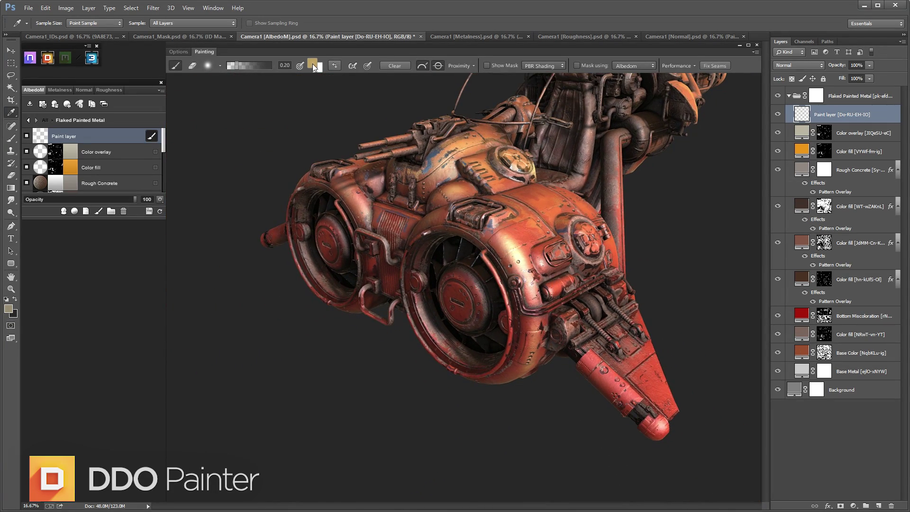
Set the brush color to dark red #6C1A0F and paint strokes across the engine housing, using the mask view.
click(311, 63)
click(259, 353)
click(243, 390)
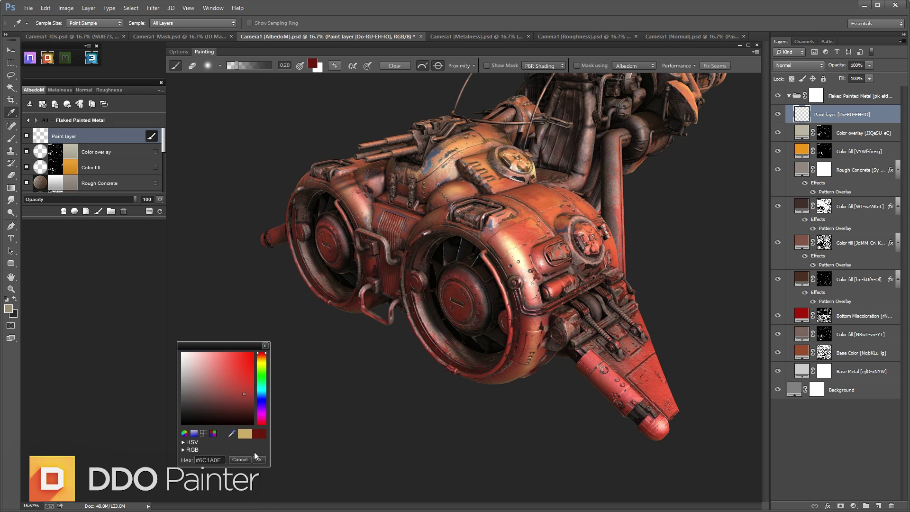
click(258, 459)
mouse_move(573, 189)
alt+mouse_down()
mouse_move(520, 236)
mouse_move(477, 301)
mouse_move(491, 265)
alt+mouse_up()
scroll(521, 236, up, 5)
key(m)
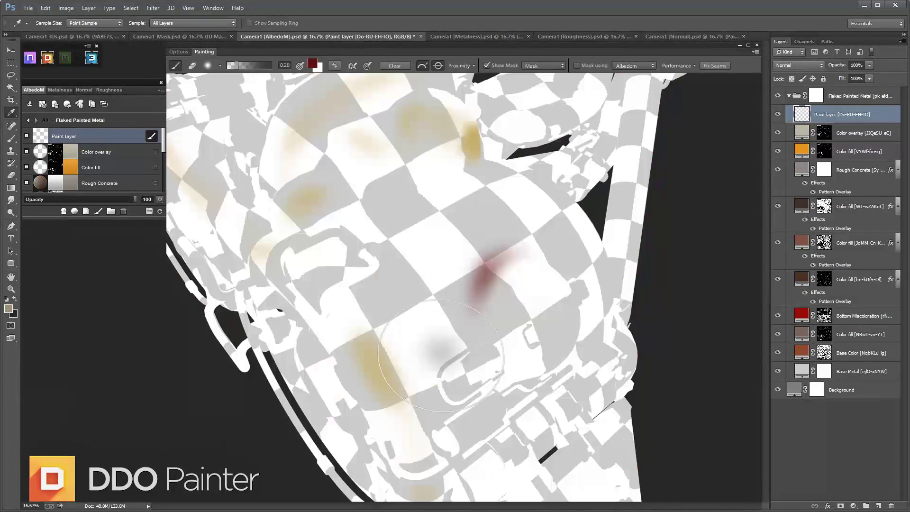
drag(442, 355, 522, 246)
drag(465, 166, 395, 212)
key(m)
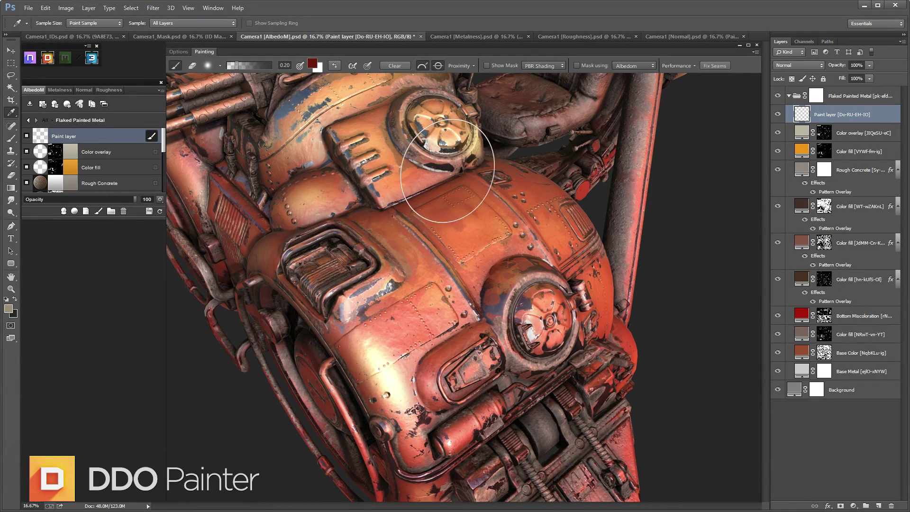
Touch up the engine housing near the round cap with dark red and leave color paint mode.
click(545, 247)
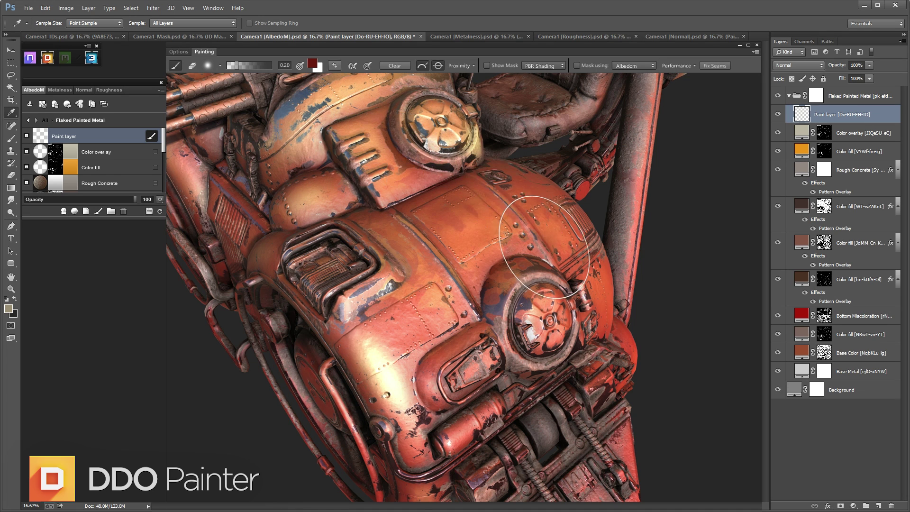
scroll(544, 247, down, 5)
mouse_move(545, 247)
alt+mouse_down()
mouse_move(555, 194)
mouse_move(531, 202)
alt+mouse_up()
key(Escape)
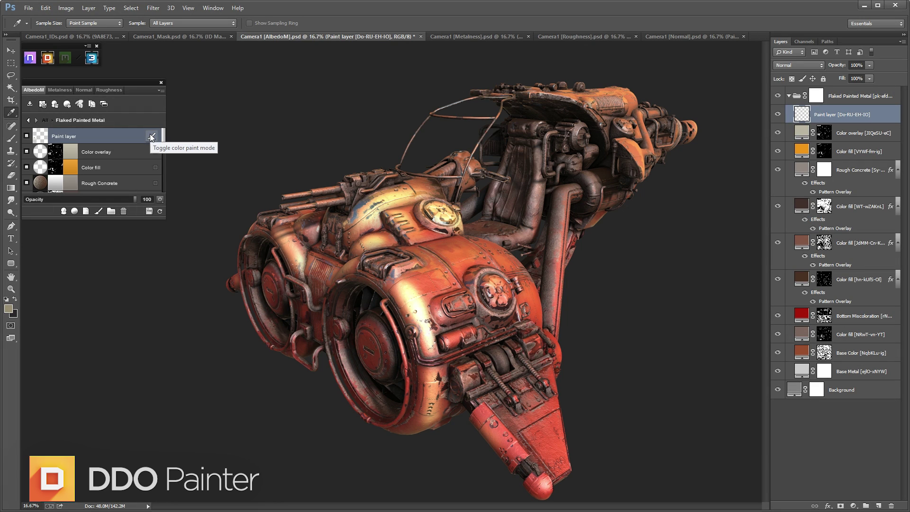
Mask the Flaked Painted Metal group by material ID and add the Aluminum smart material to the vehicle's bare metal parts.
click(45, 120)
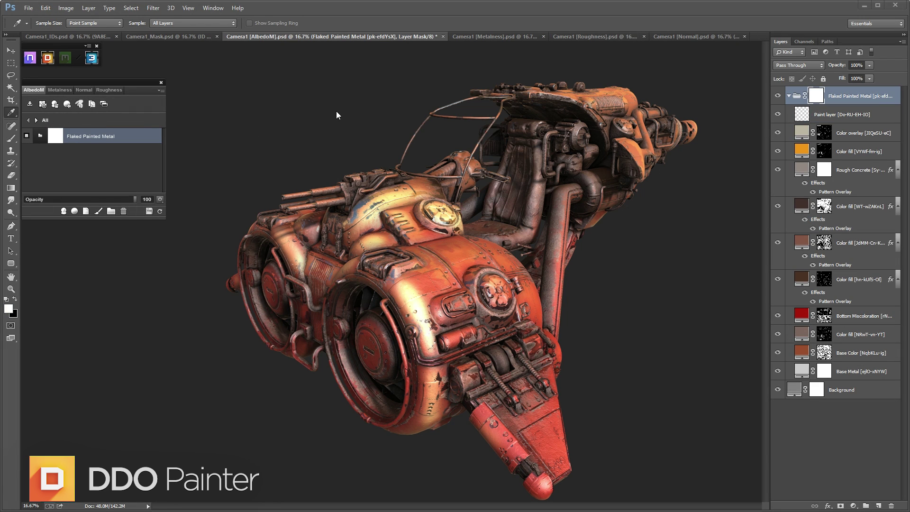
key(c)
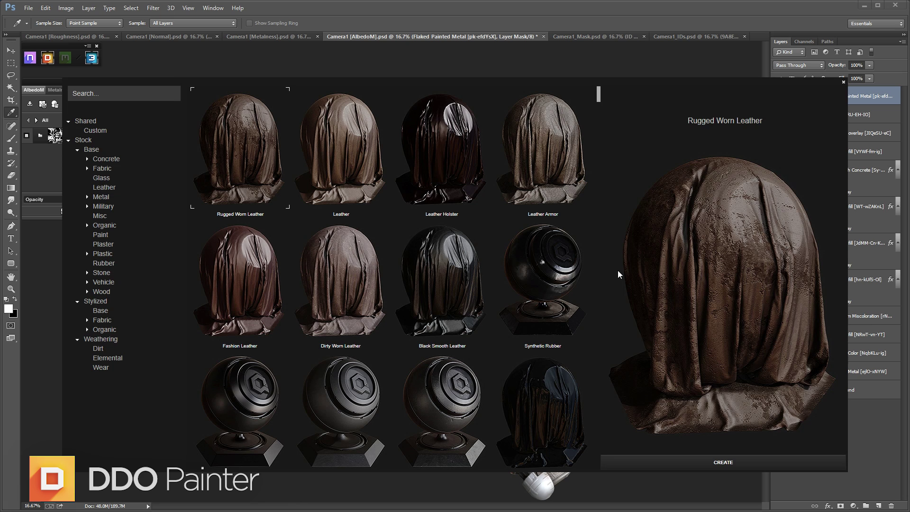
click(102, 197)
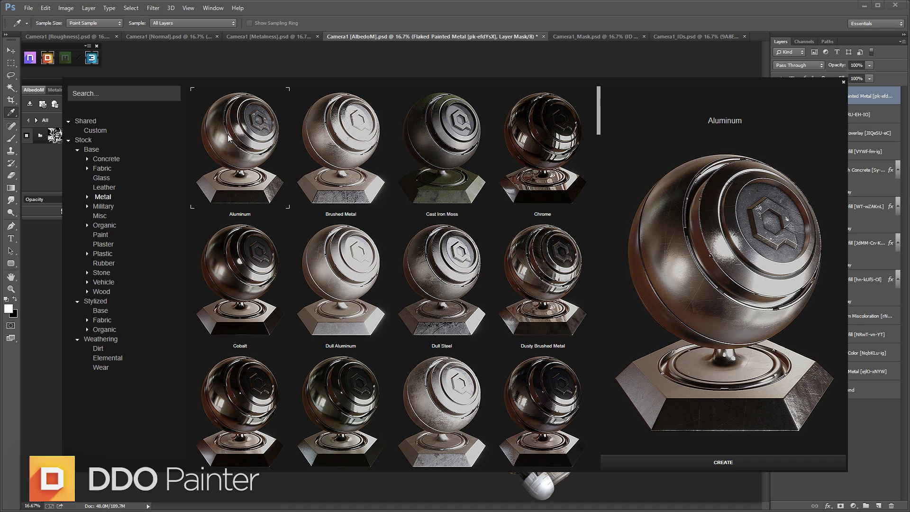
click(722, 462)
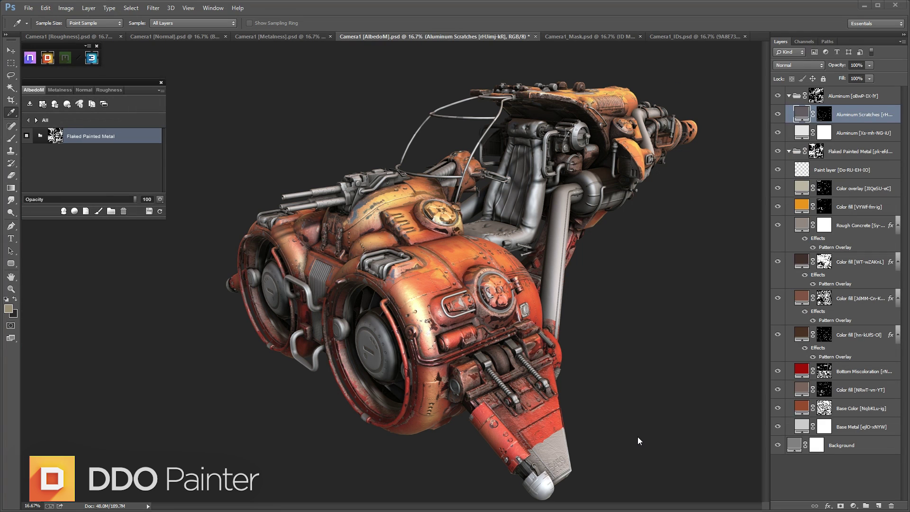
Add the Megascans metal material Coarse Rust inside the Aluminum group.
click(103, 142)
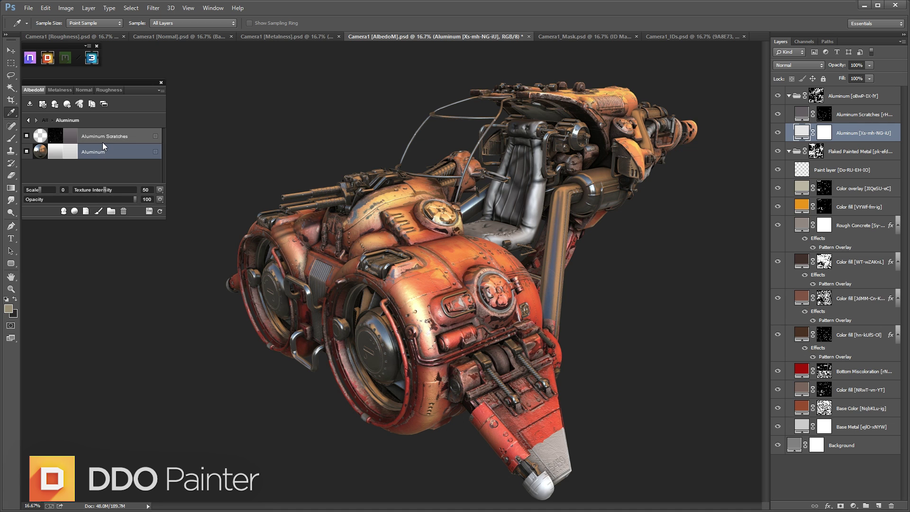
click(74, 211)
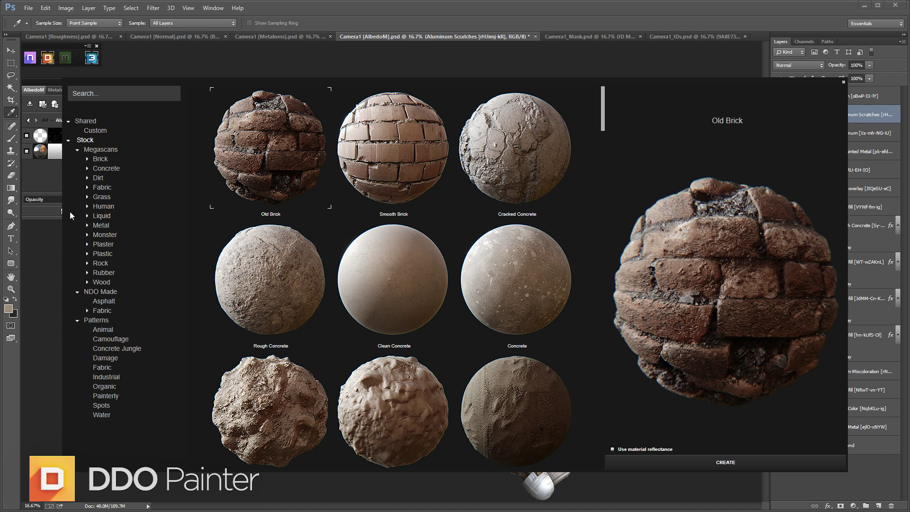
click(102, 226)
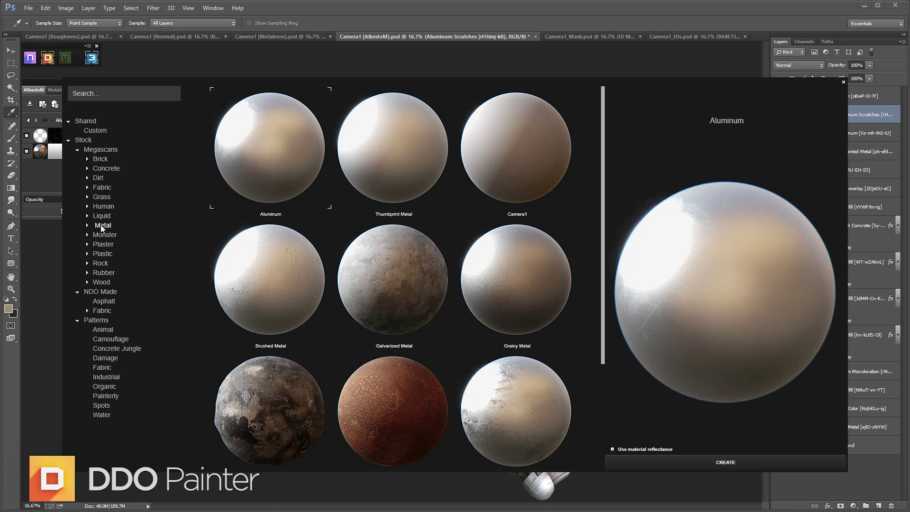
click(272, 403)
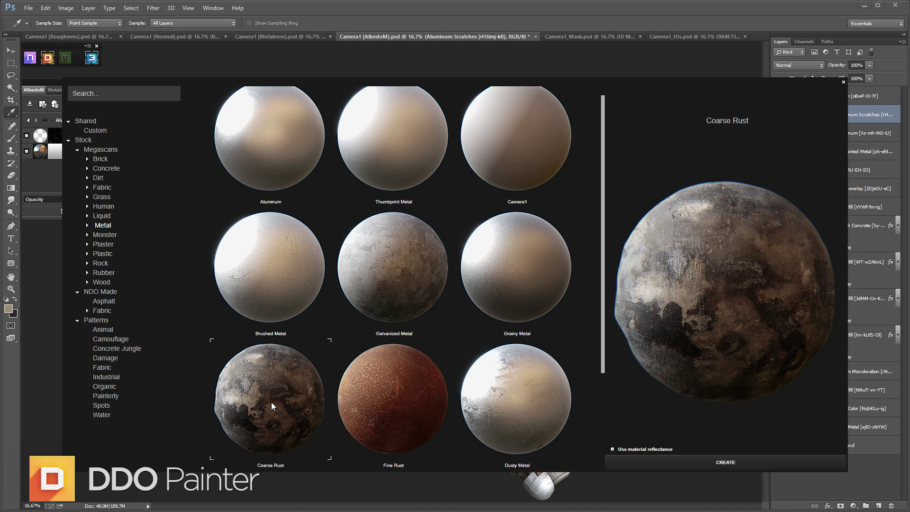
click(732, 463)
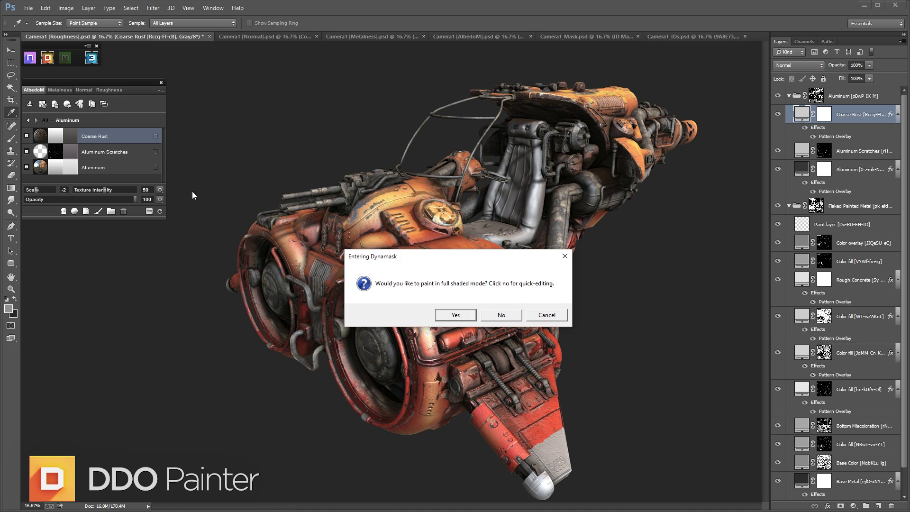
Edit the Coarse Rust layer's dynamask in full shaded mode and apply the Metal Grime preset.
click(450, 315)
drag(164, 260, 162, 347)
click(46, 324)
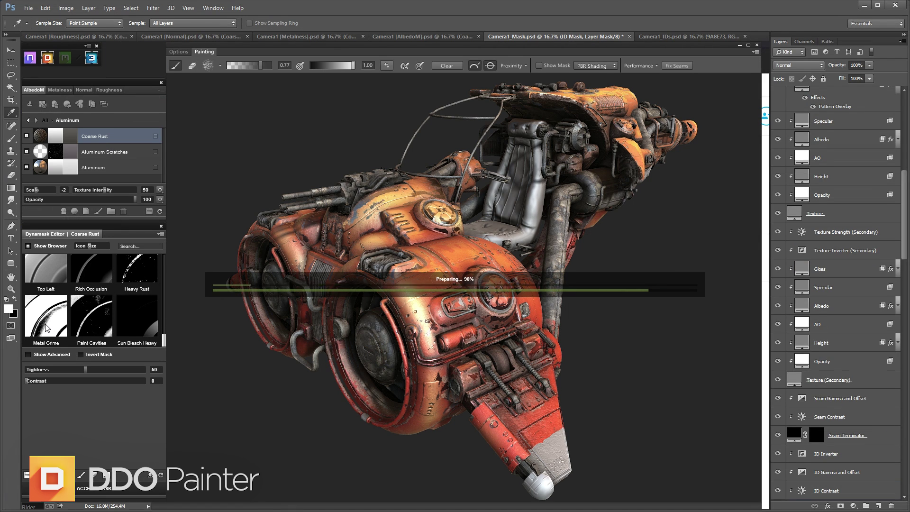
click(46, 327)
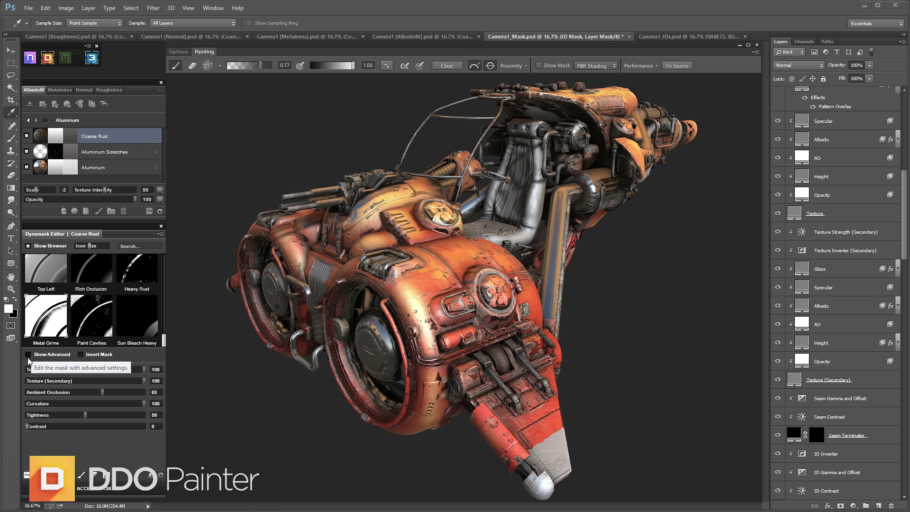
Show the dynamask's advanced settings and set the Ambient Occlusion tightness to 69.
click(28, 355)
click(156, 416)
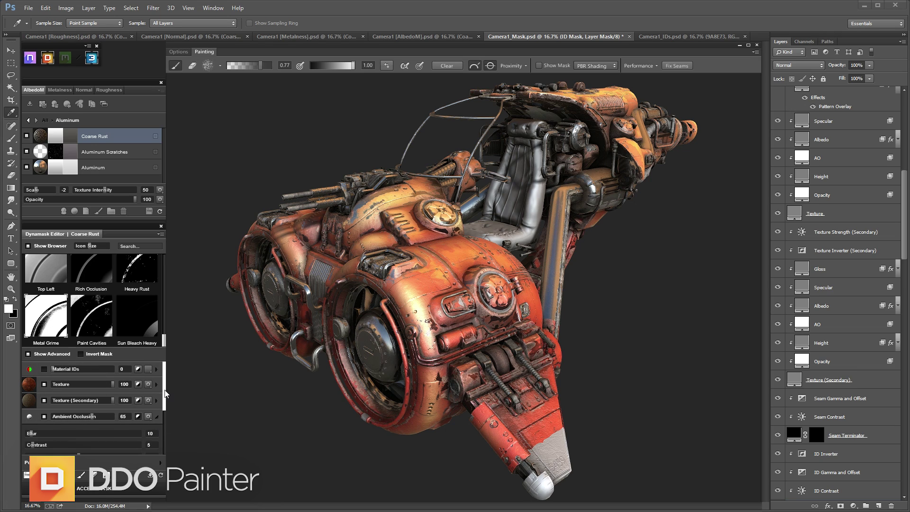
scroll(80, 398, down, 3)
drag(79, 397, 99, 404)
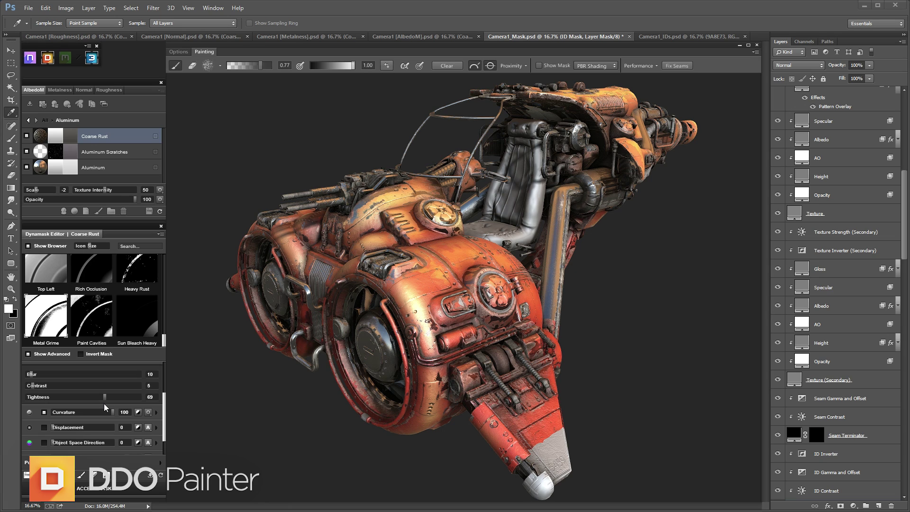
Choose a speckled grunge brush and paint Coarse Rust onto the round metal wheel hub, using the mask view.
click(221, 67)
click(299, 146)
click(220, 69)
alt+drag(287, 426, 317, 400)
alt+drag(467, 344, 461, 352)
scroll(475, 363, up, 5)
scroll(473, 363, up, 2)
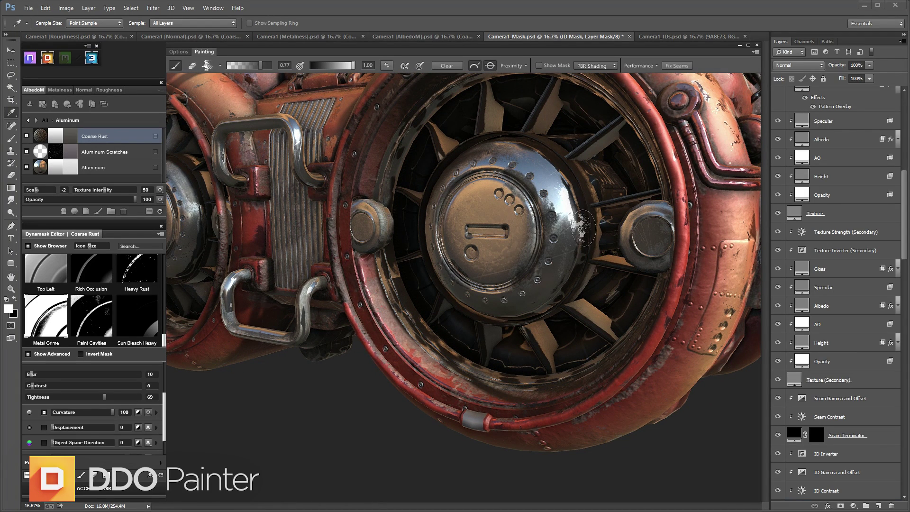
alt+drag(534, 188, 529, 185)
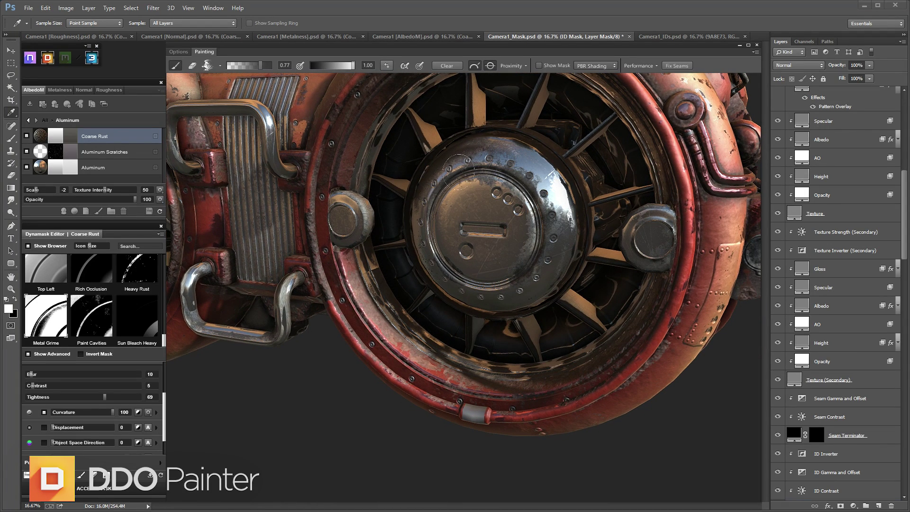
key(m)
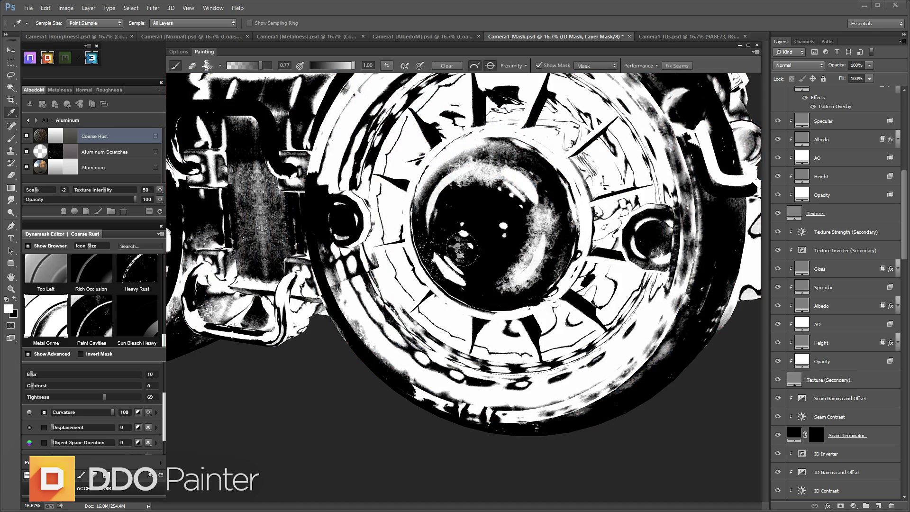
mouse_move(457, 247)
alt+mouse_down()
mouse_move(470, 194)
mouse_move(431, 247)
mouse_move(451, 255)
alt+mouse_up()
drag(504, 287, 455, 279)
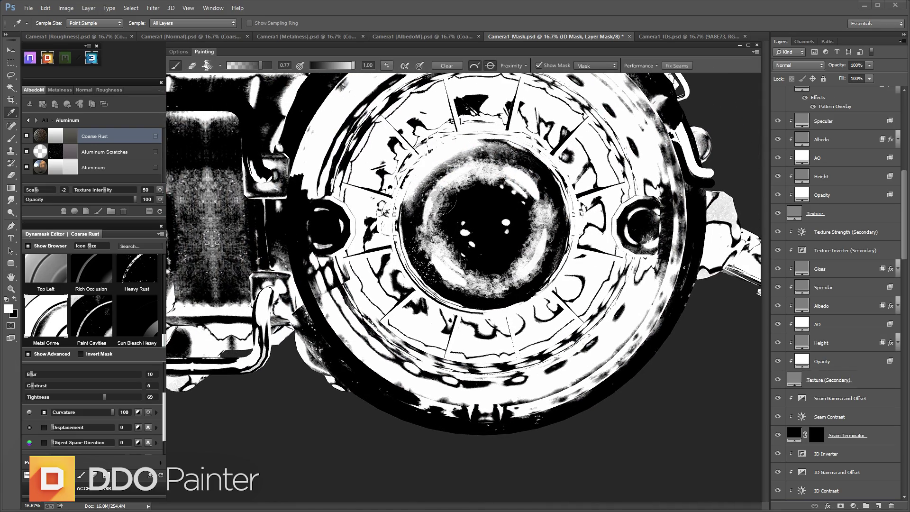
drag(531, 202, 479, 208)
Paint more rust around the wheel hub in a flat front view, checking other map views before returning to full shading.
key(m)
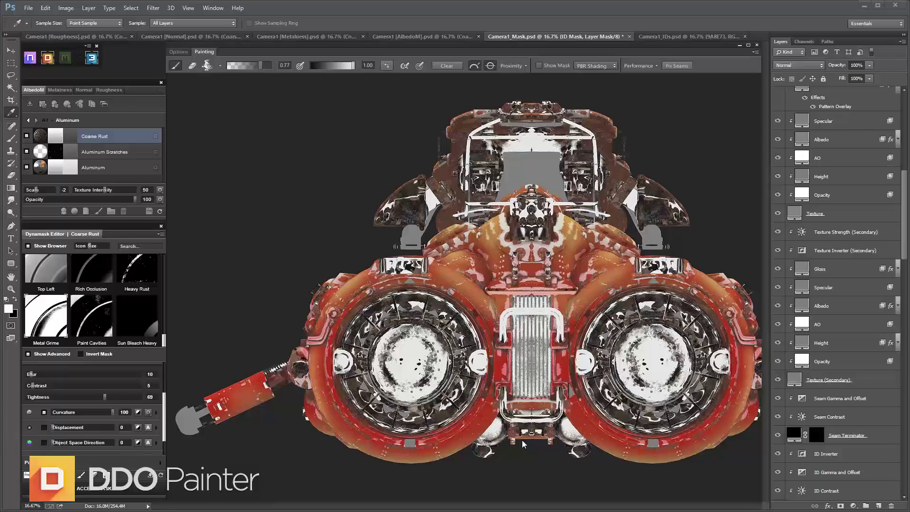
alt+middle_drag(523, 407, 360, 301)
alt+right_drag(360, 301, 455, 301)
alt+middle_drag(455, 301, 430, 366)
mouse_move(555, 330)
mouse_down()
mouse_move(521, 344)
mouse_move(501, 335)
mouse_up()
drag(503, 227, 505, 214)
drag(495, 370, 516, 379)
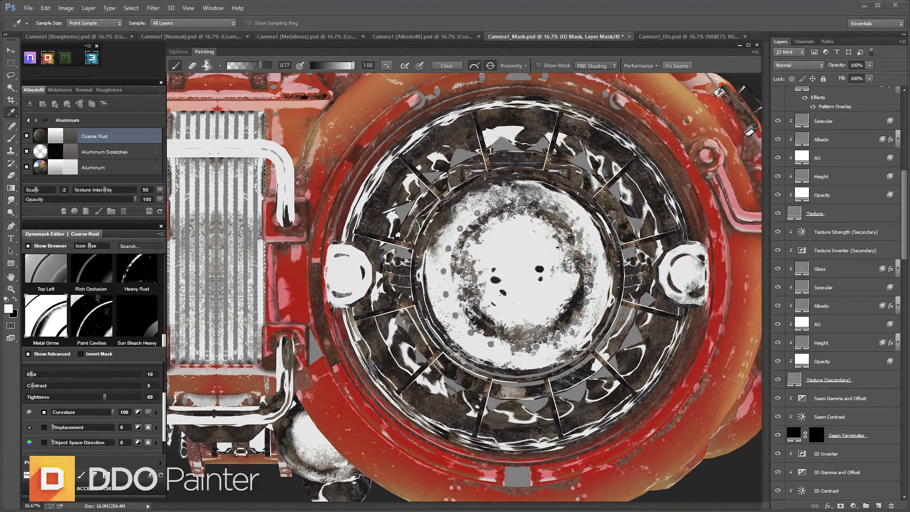
drag(462, 253, 486, 313)
key(c)
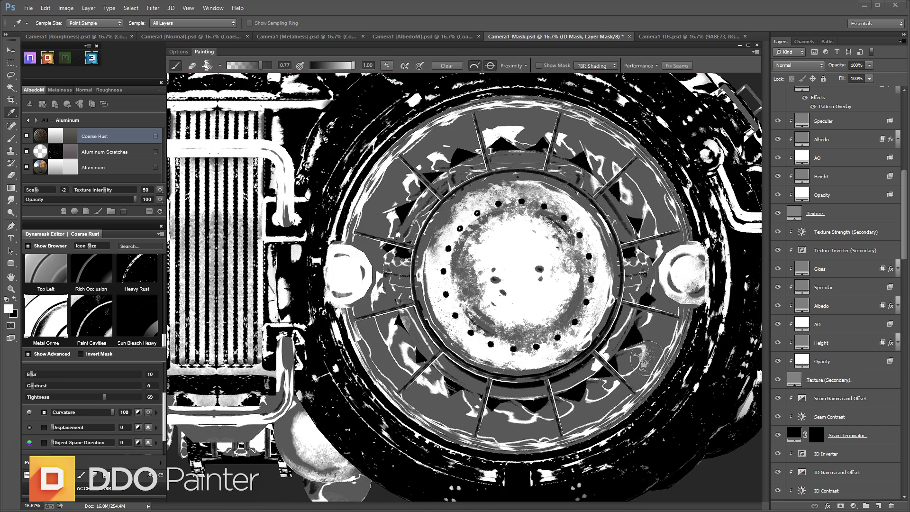
key(m)
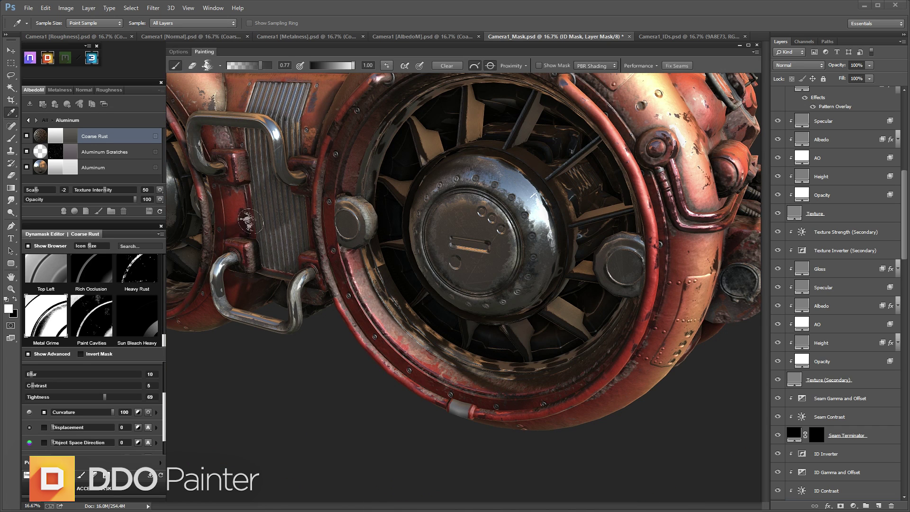
Set the Coarse Rust layer's opacity to 90 and its albedo color to dark brown #2d231e.
drag(135, 203, 98, 202)
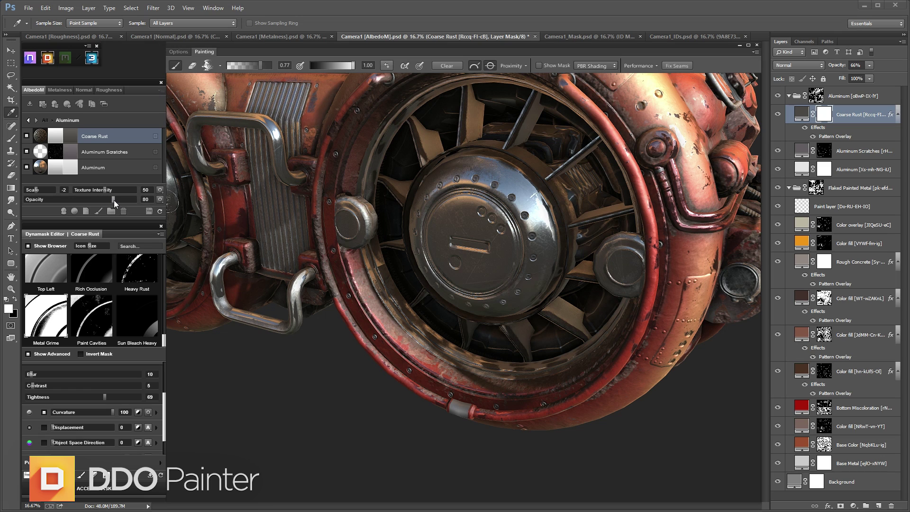
drag(114, 200, 125, 200)
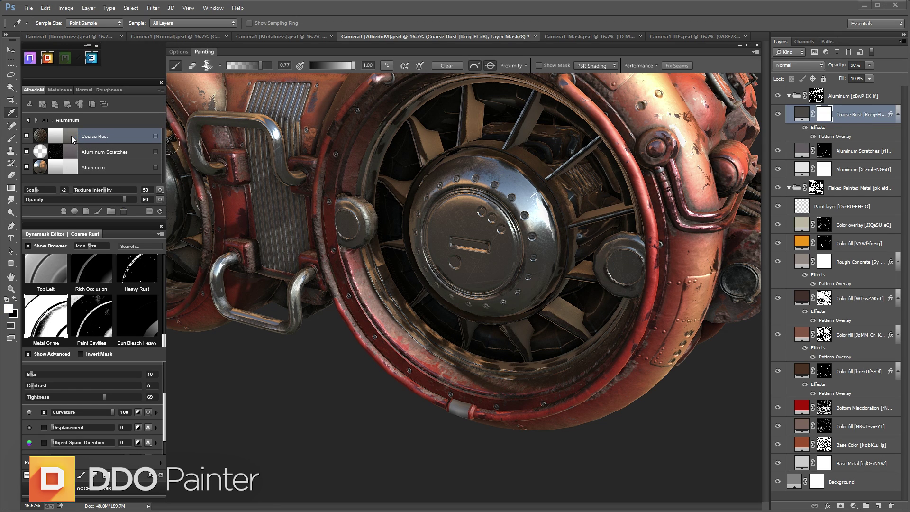
click(71, 136)
click(717, 276)
click(629, 256)
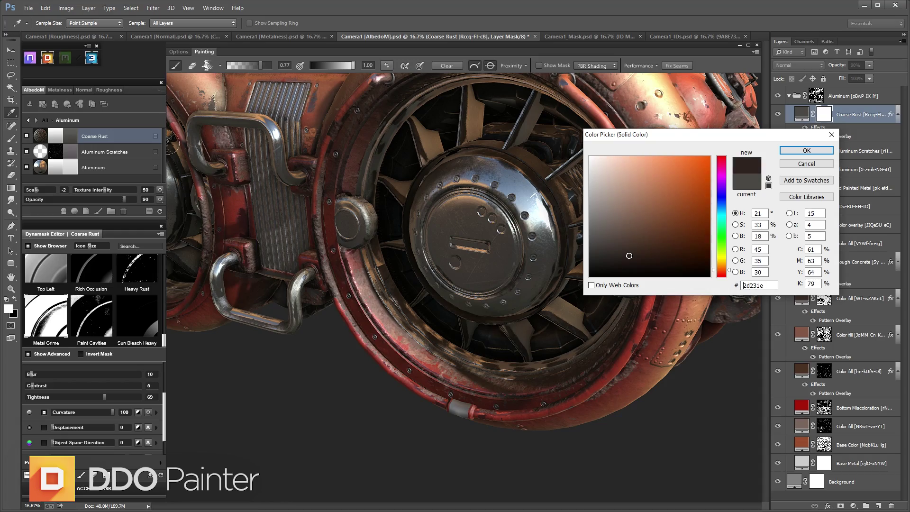
key(Return)
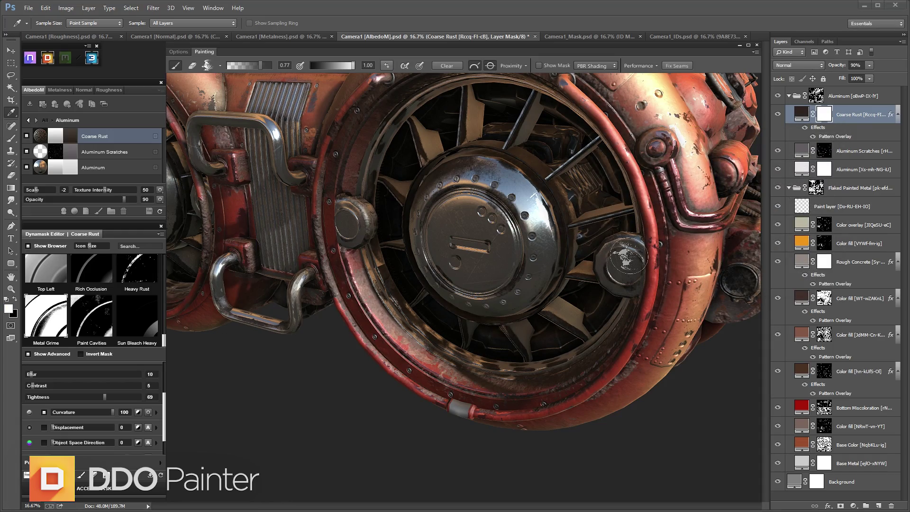
Add the Leather smart material to the seat's central panel using its material ID.
scroll(629, 257, down, 5)
alt+drag(629, 257, 526, 315)
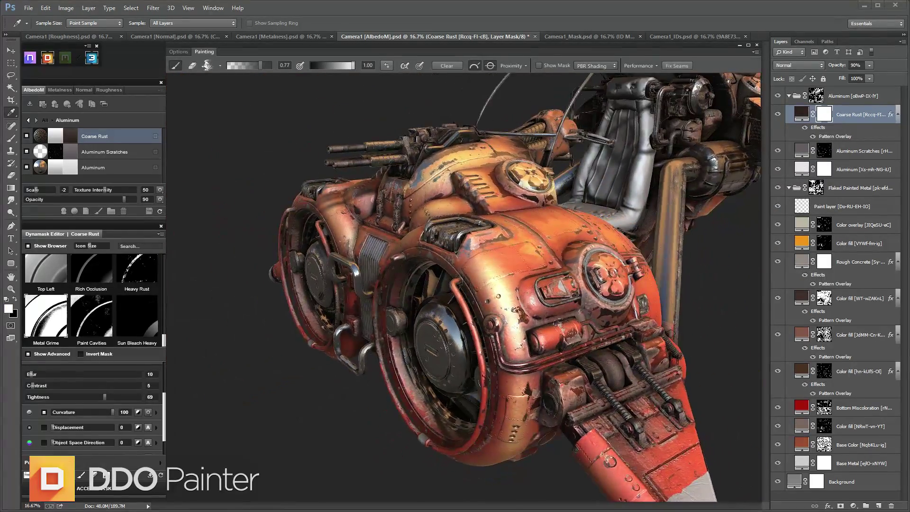
scroll(522, 319, down, 3)
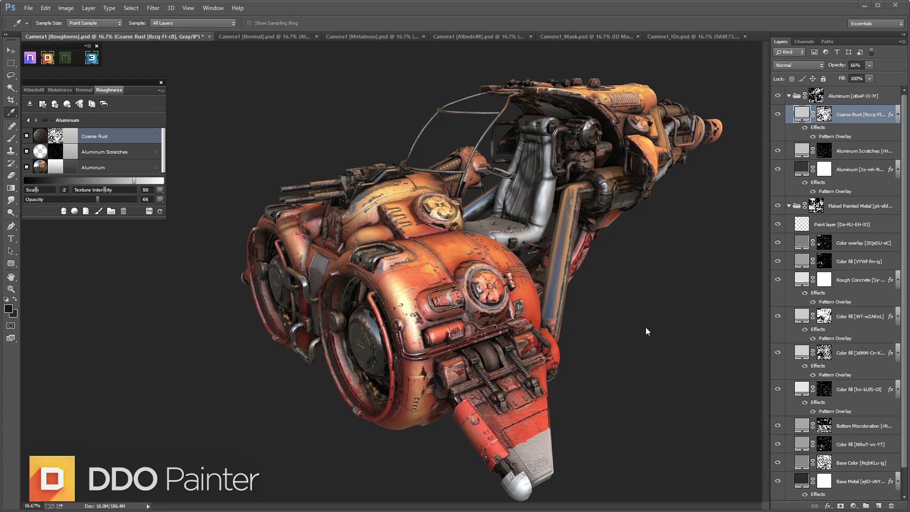
key(c)
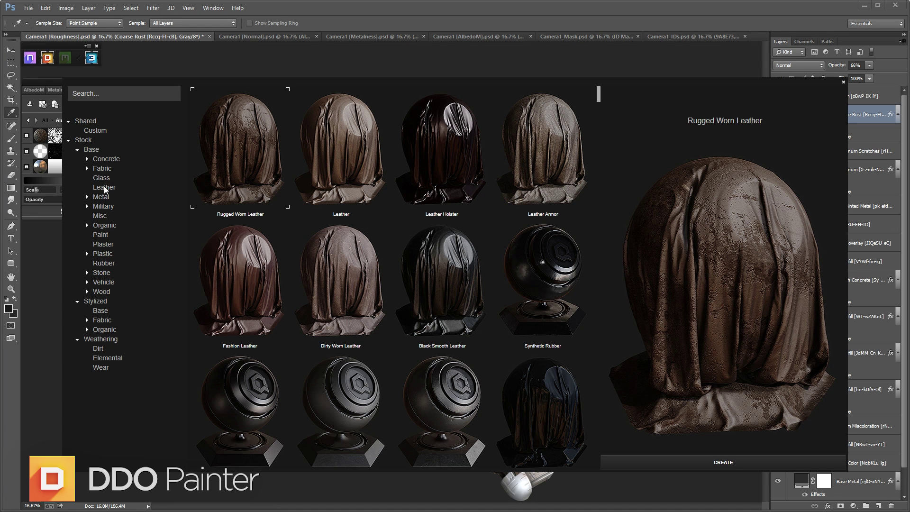
click(104, 187)
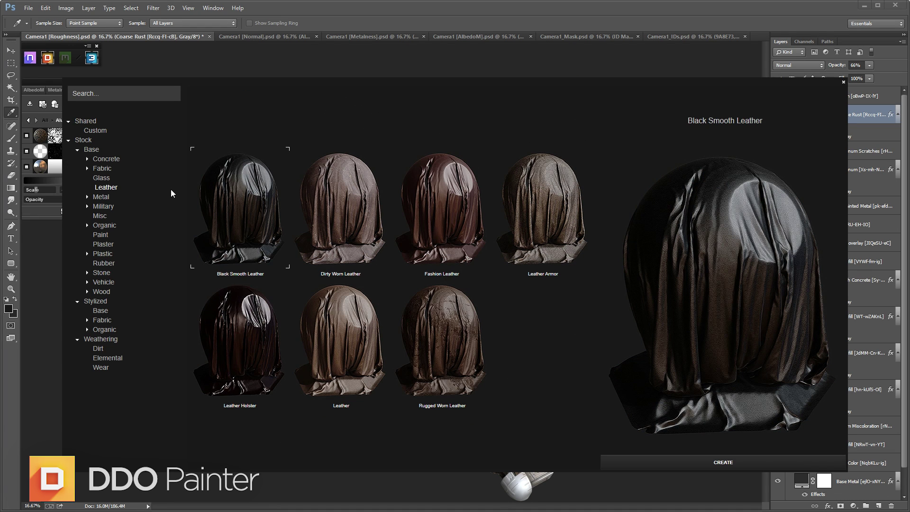
click(331, 312)
click(715, 462)
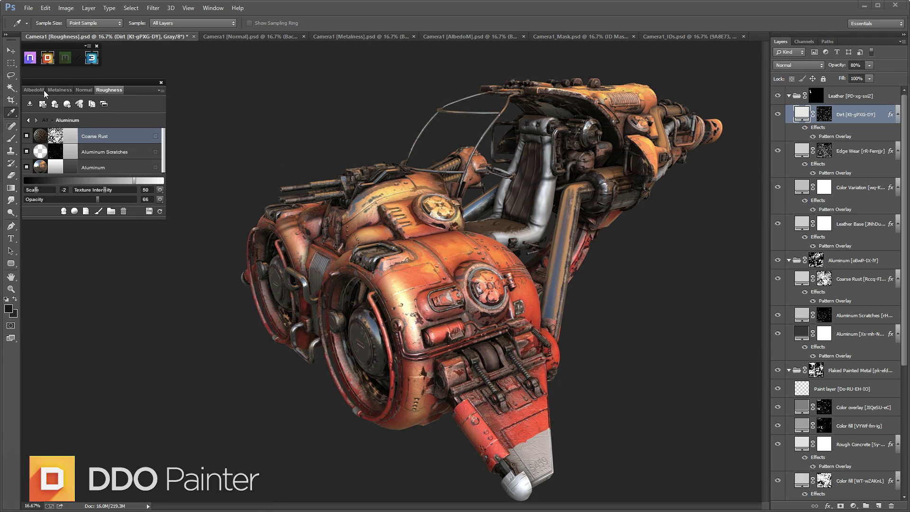
Extend the Leather group's mask to the rest of the seat by material ID.
click(36, 90)
click(43, 119)
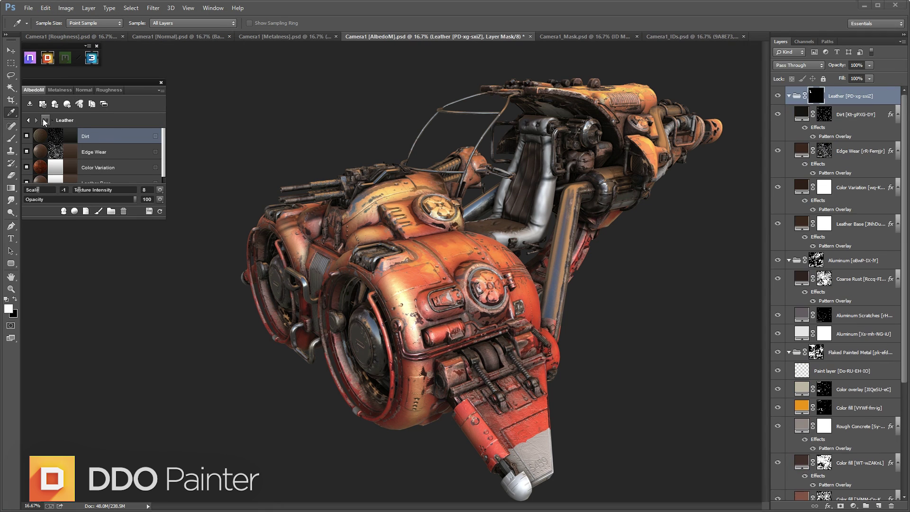
key(c)
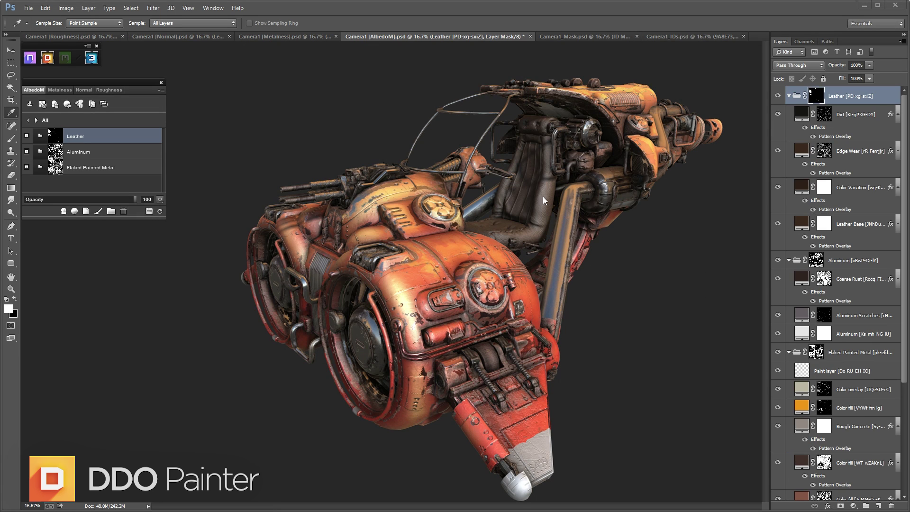
Select the Leather Base layer in the Leather group and set its texture scale to -3.
click(40, 136)
drag(164, 139, 165, 143)
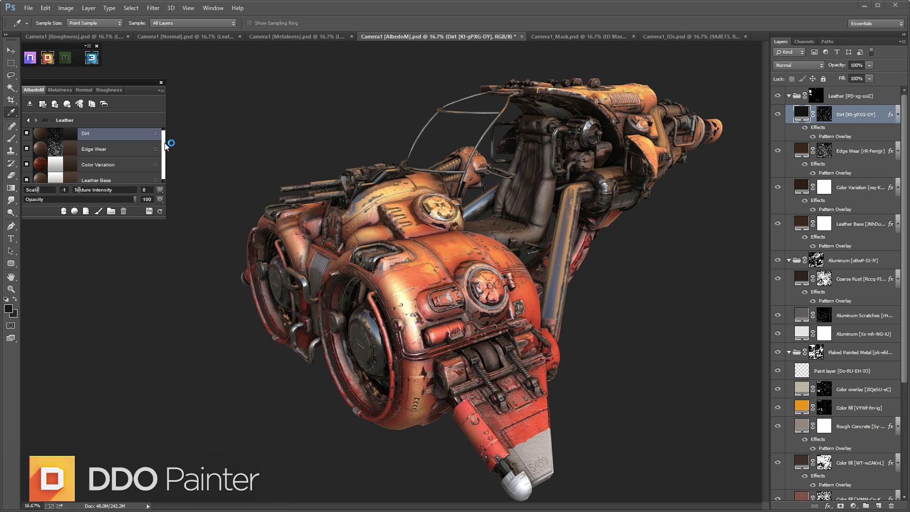
click(86, 181)
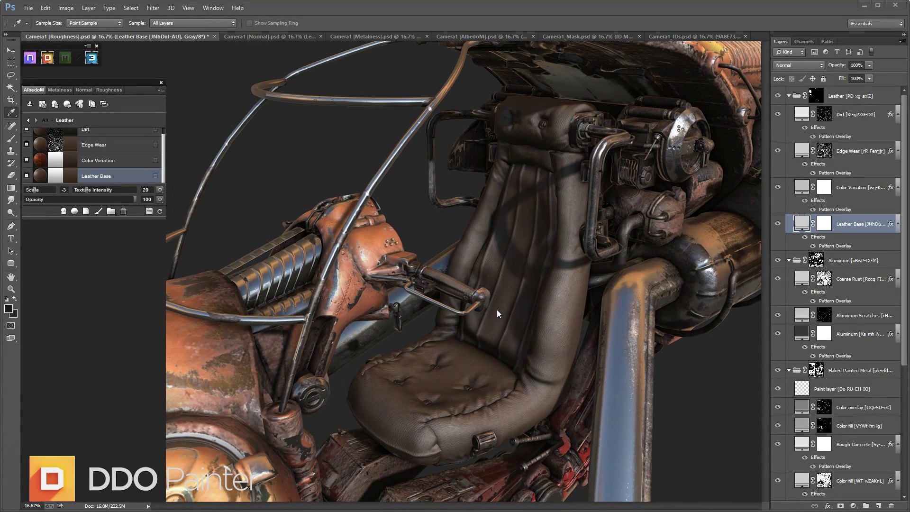
Add a tan color overlay above the Leather group's Dirt layer and mask it to selected seat parts by material ID.
click(116, 133)
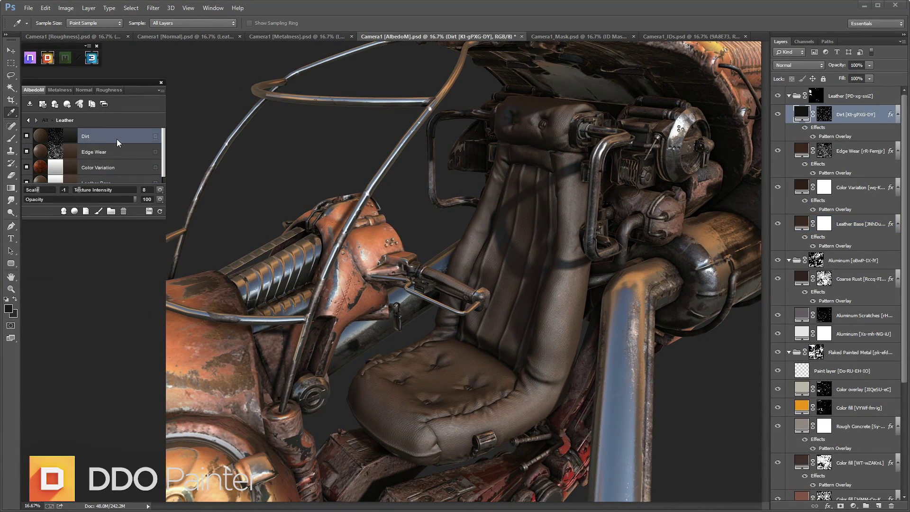
click(86, 211)
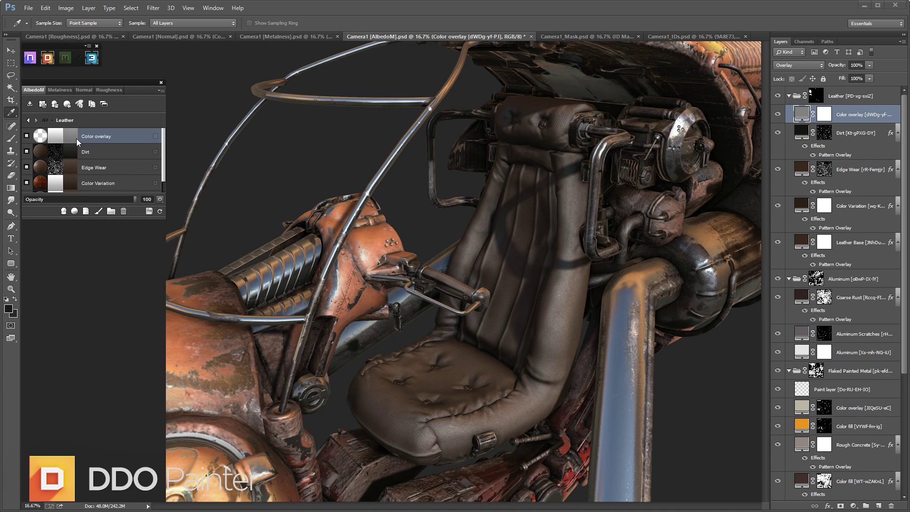
click(74, 137)
drag(636, 179, 630, 177)
key(Return)
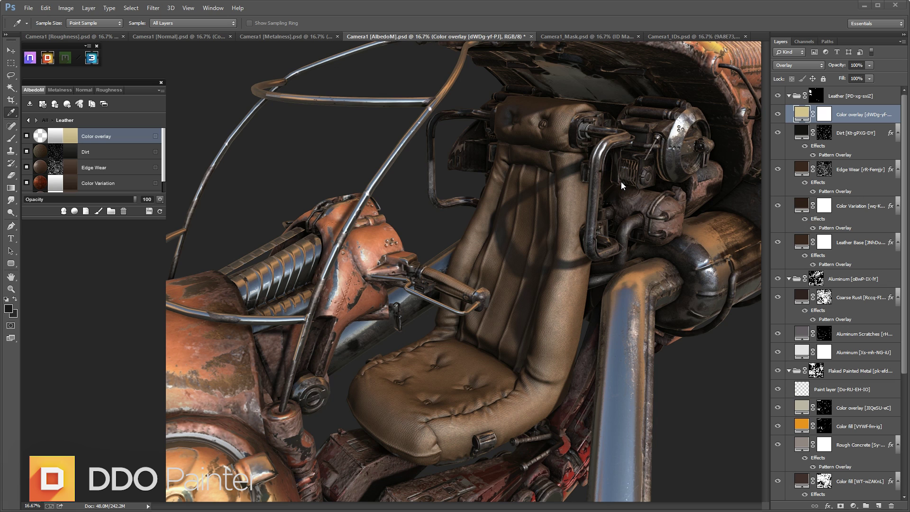
key(c)
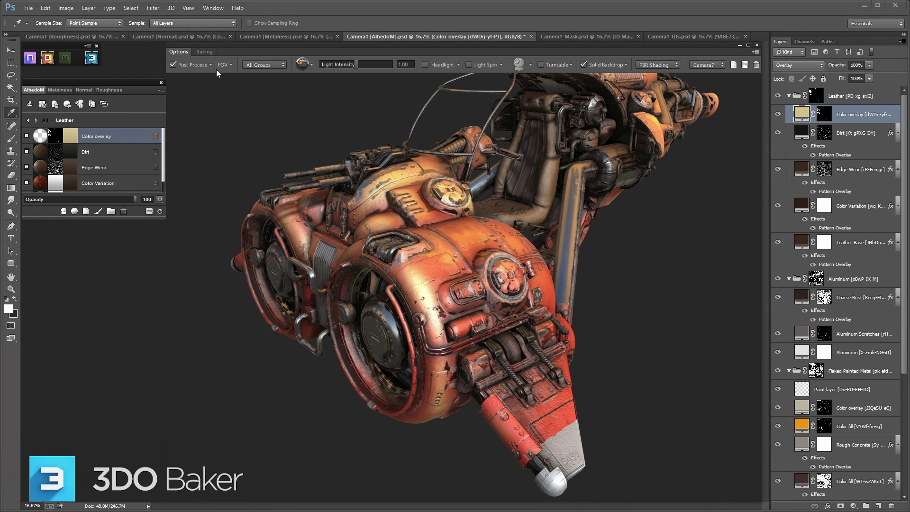
Set the screen space ambient occlusion radius to 0.57 while previewing it with Visualize SSAO, with the visualization turned back off at the end.
click(211, 65)
click(184, 314)
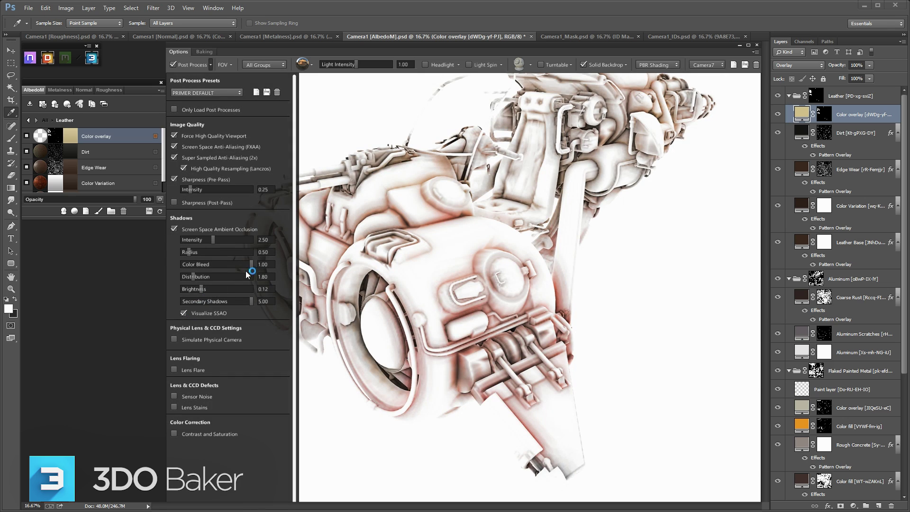
click(209, 264)
mouse_move(192, 252)
mouse_down()
mouse_move(200, 253)
mouse_move(190, 254)
mouse_up()
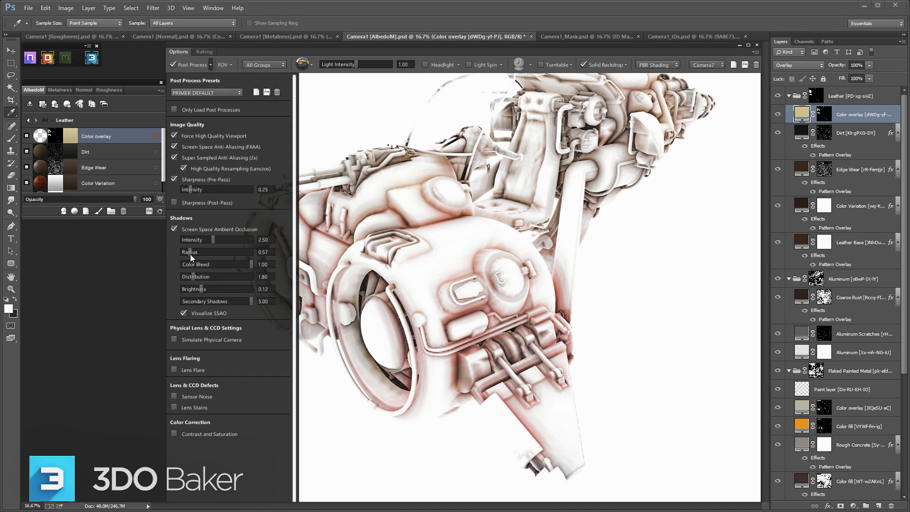
click(185, 313)
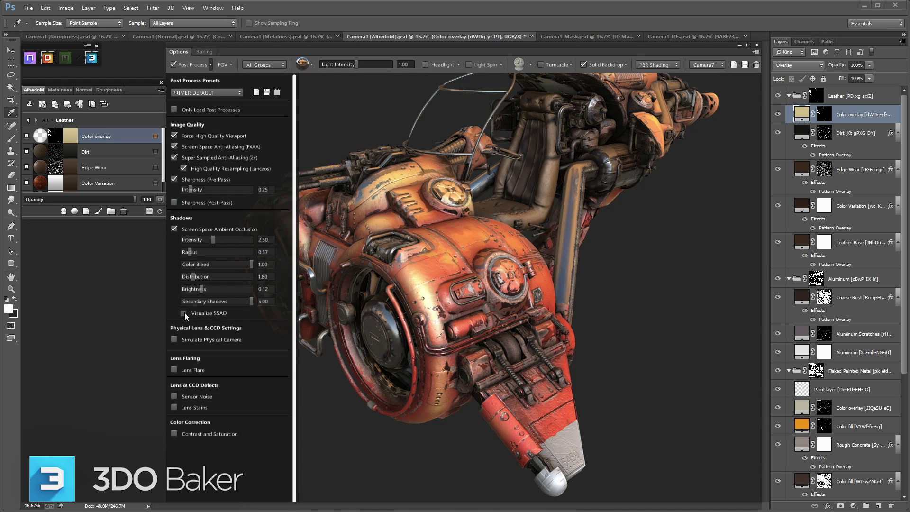
Enable Simulate Physical Camera and CCD Blooming in the post process settings.
click(175, 339)
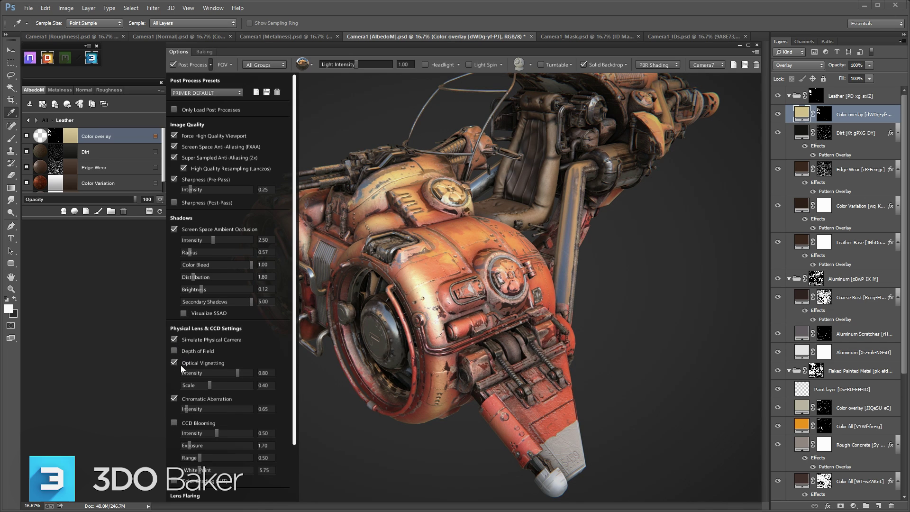
click(174, 423)
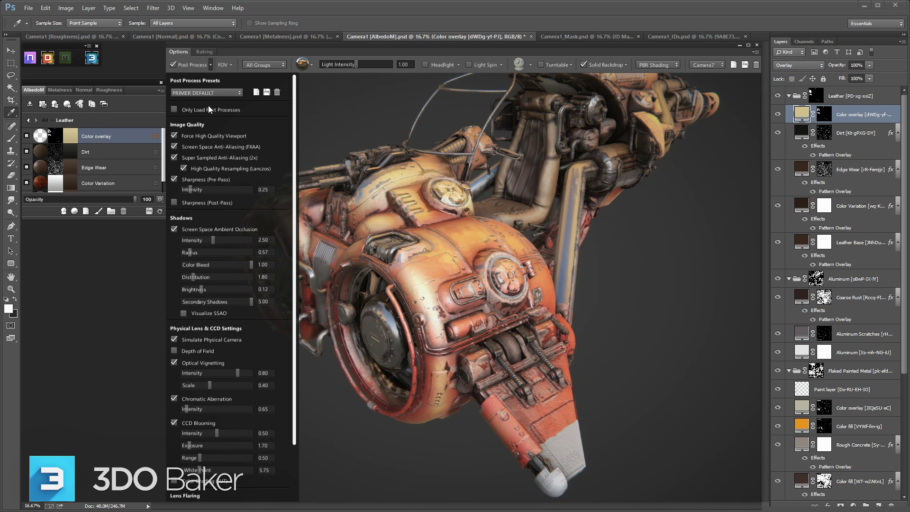
Load a different post process preset that gives a light backdrop look, and widen the 3DO viewport.
click(206, 91)
click(203, 223)
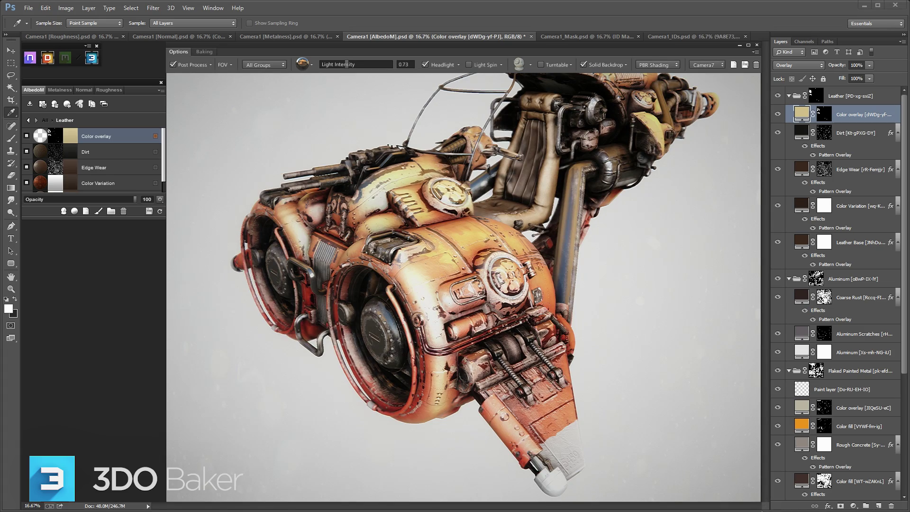
drag(762, 509, 908, 506)
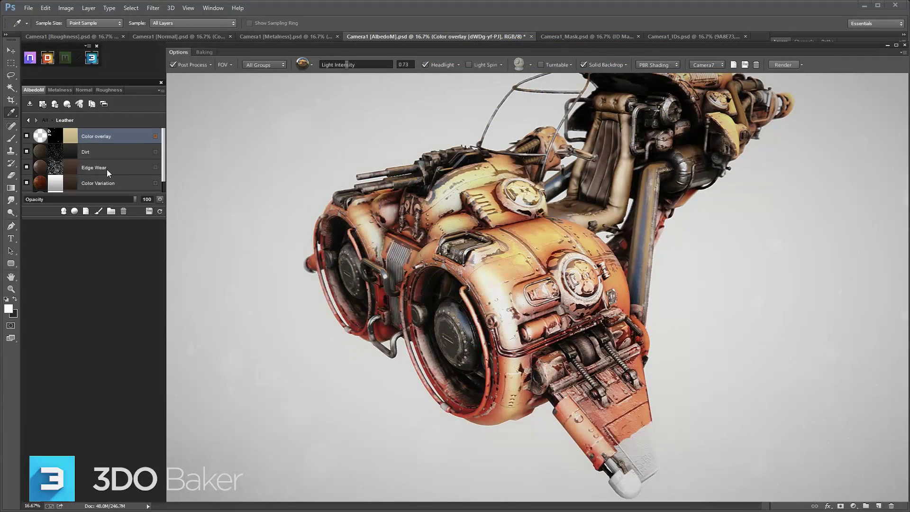
Add a paint layer above the Leather group and choose a splatter brush from the Grunge category.
click(98, 211)
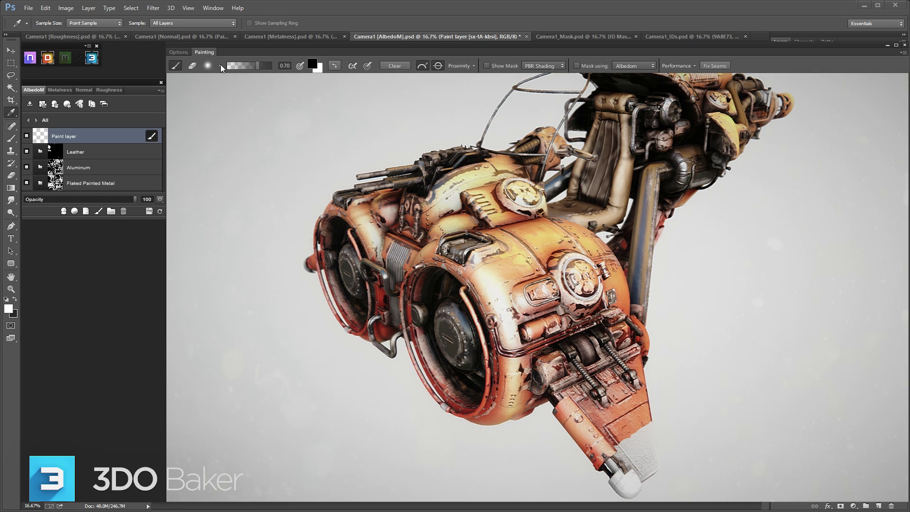
click(221, 65)
click(369, 84)
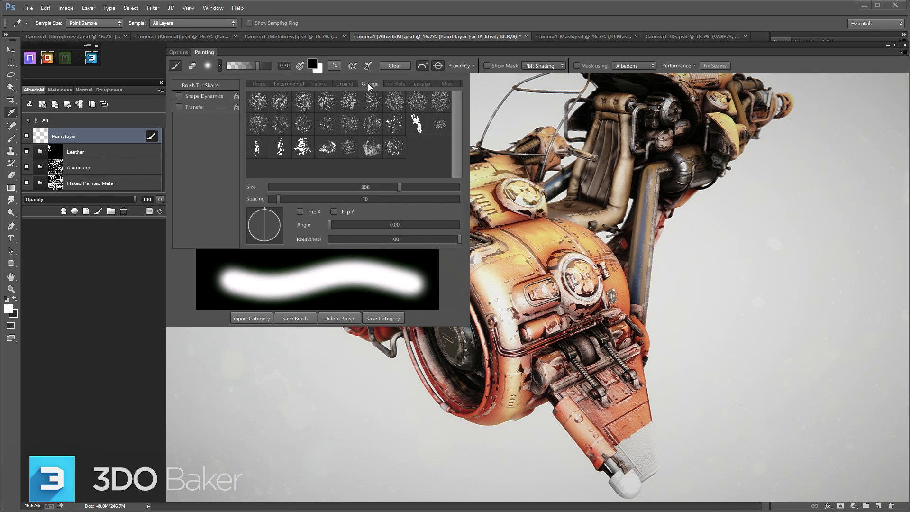
click(372, 147)
click(220, 65)
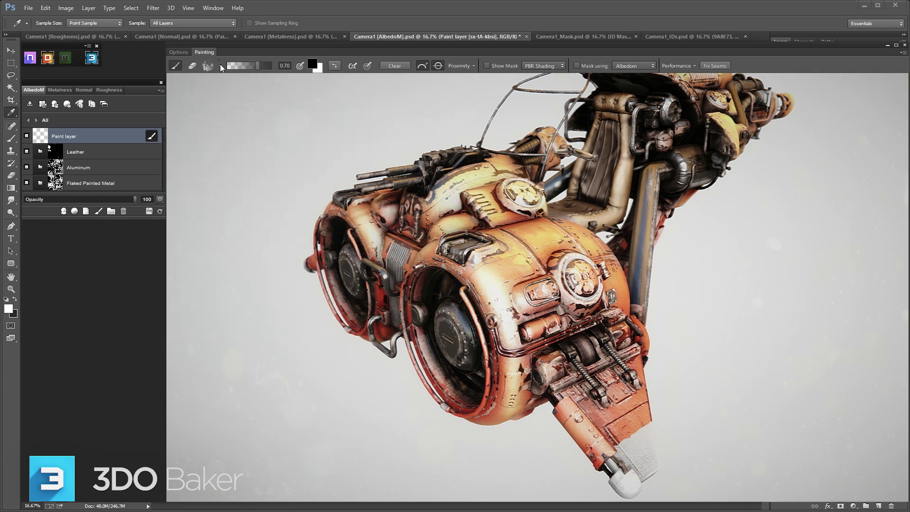
Paint grunge wear over the front of the nearer engine housing, with brush strength set to 0.77 and then 0.87.
click(261, 66)
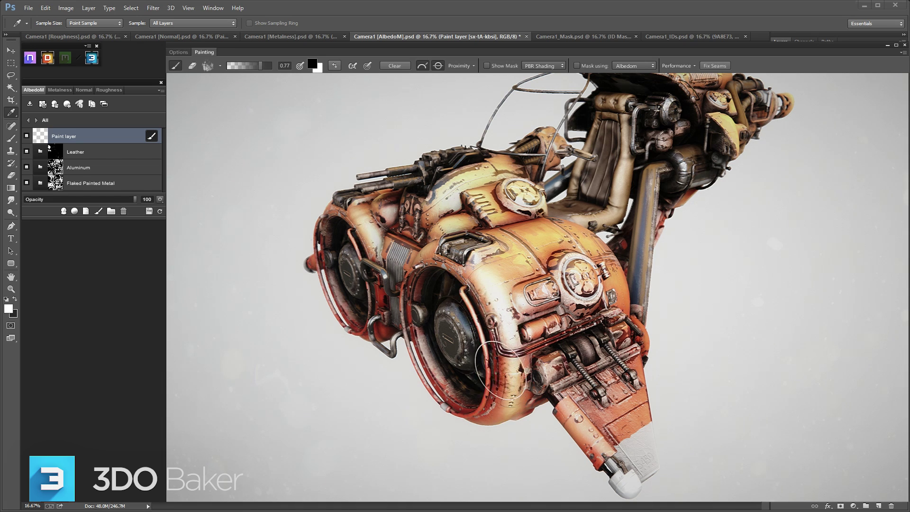
mouse_move(479, 285)
mouse_down()
mouse_move(458, 269)
mouse_move(489, 304)
mouse_move(498, 391)
mouse_move(504, 318)
mouse_move(473, 296)
mouse_up()
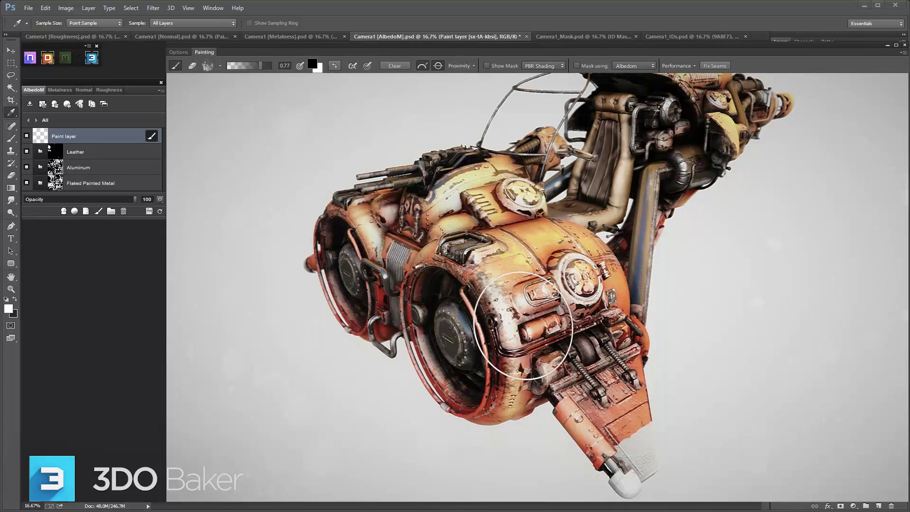
drag(262, 66, 266, 66)
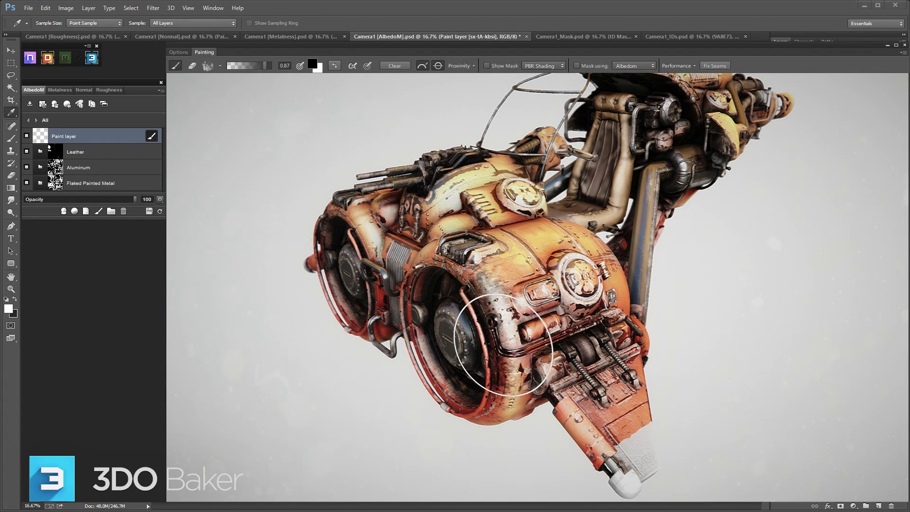
mouse_move(537, 279)
mouse_down()
mouse_move(498, 379)
mouse_move(502, 405)
mouse_move(493, 363)
mouse_up()
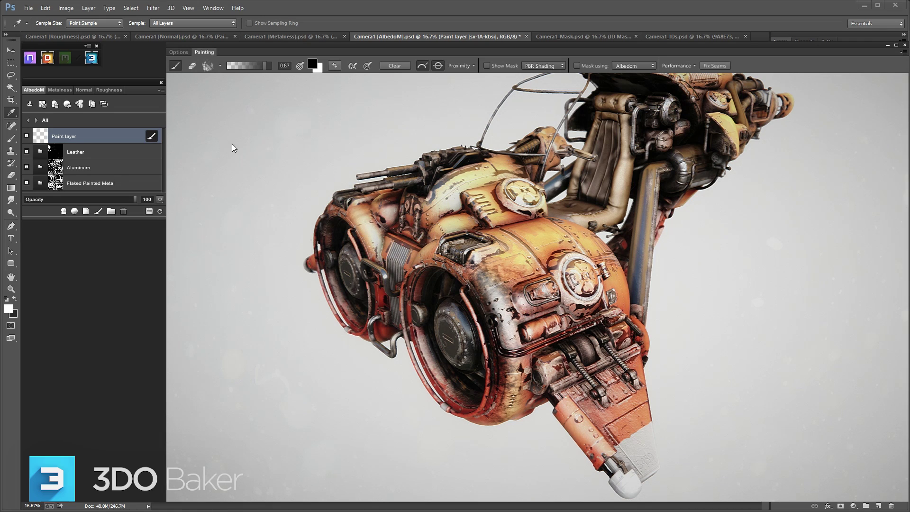
Switch painting to the Roughness map and choose a drip brush from the Leakage category.
click(109, 90)
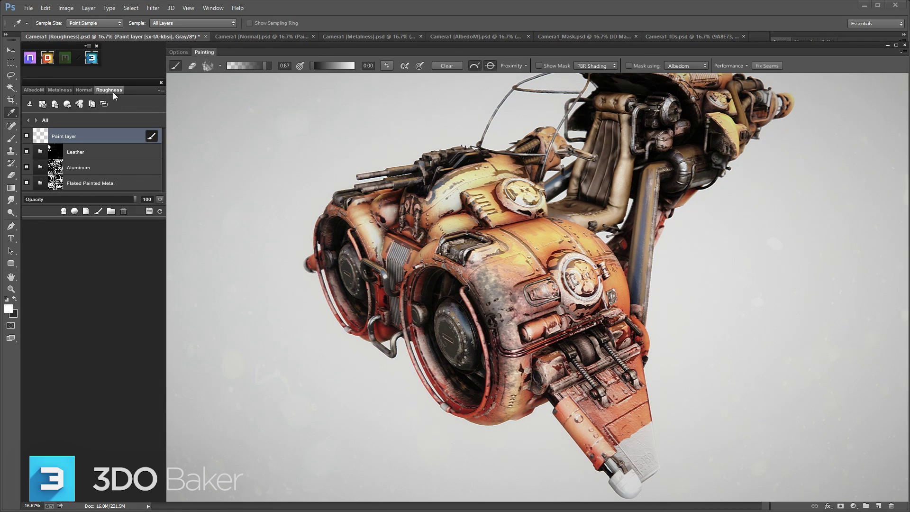
click(219, 66)
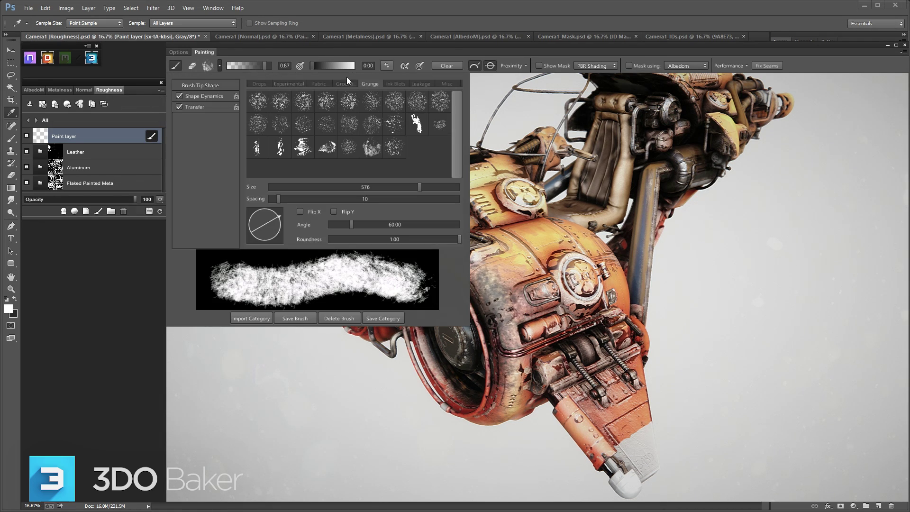
click(418, 83)
click(439, 103)
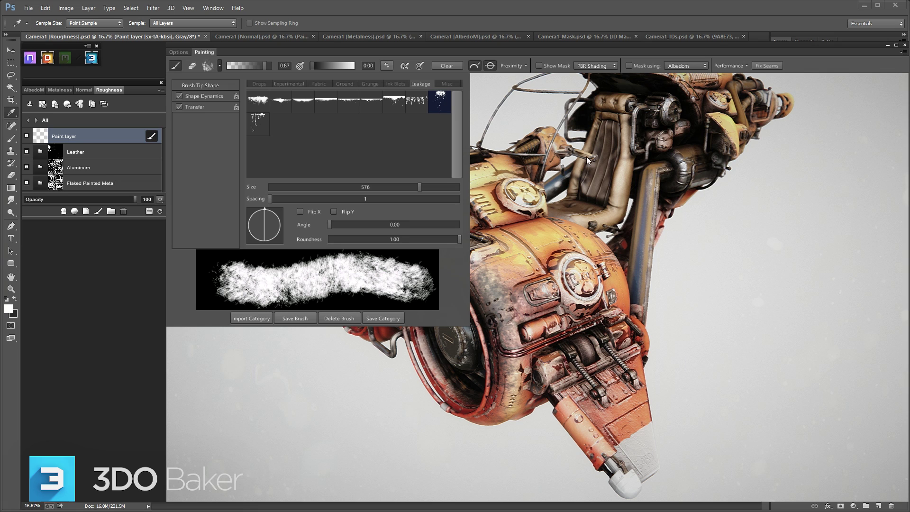
click(733, 265)
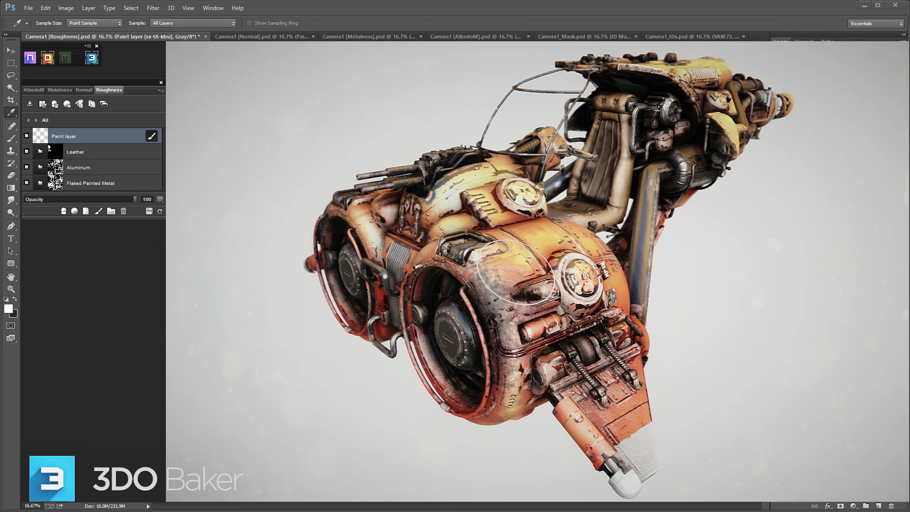
Enlarge the leakage brush and paint a drip stain on the upper side of the nearer engine housing.
key(bracketright)
key(bracketright)
key(bracketright)
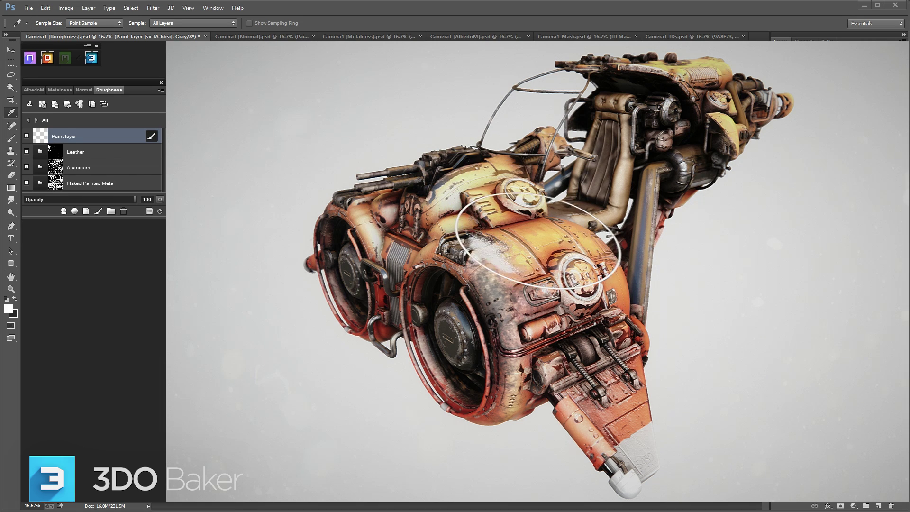
mouse_move(539, 272)
mouse_down()
mouse_move(564, 294)
mouse_move(543, 294)
mouse_up()
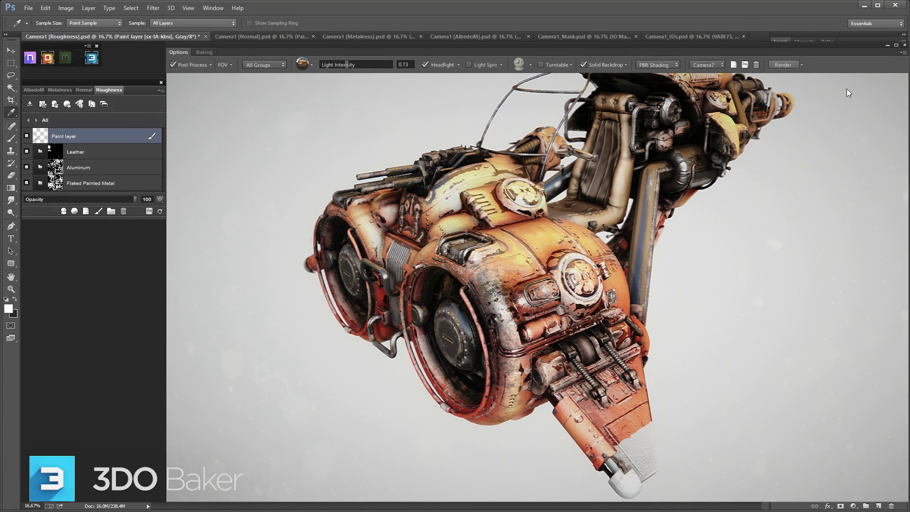
Maximize the 3DO viewport and render the textured vehicle from Camera10, inspecting the rendered image up close.
click(896, 45)
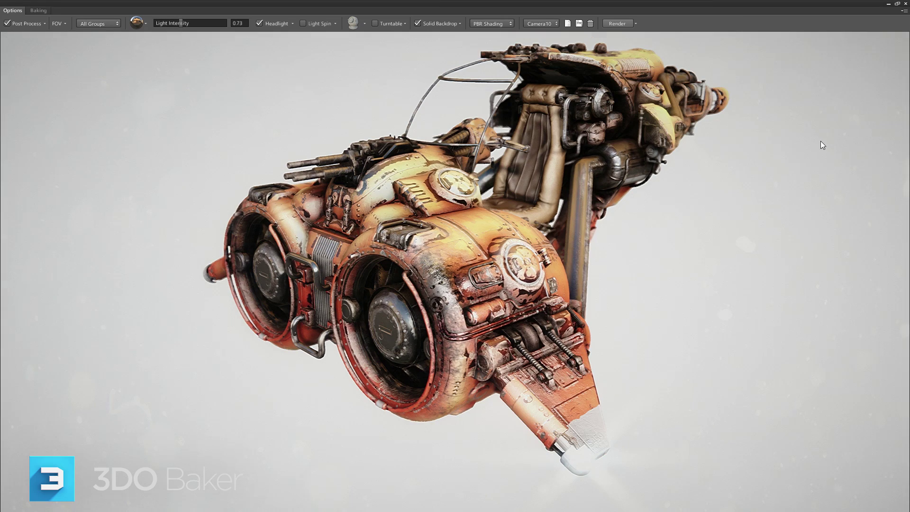
click(616, 22)
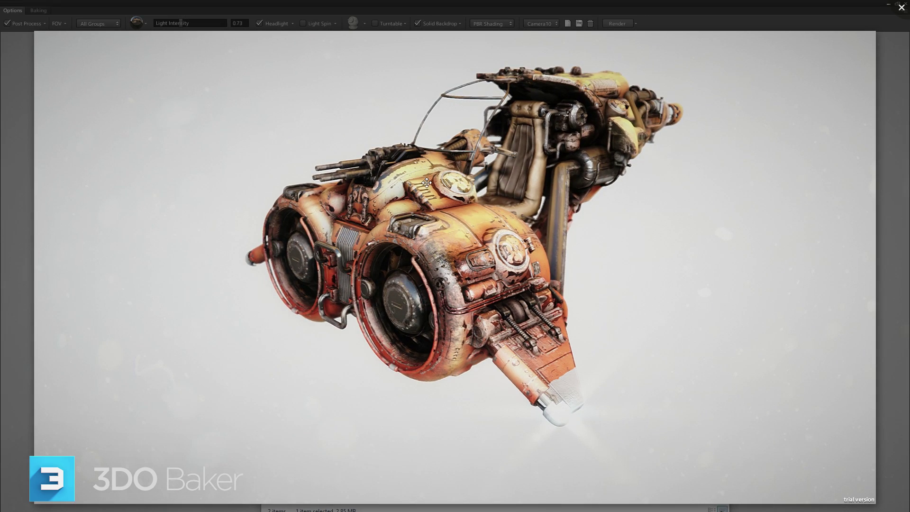
scroll(455, 268, up, 1)
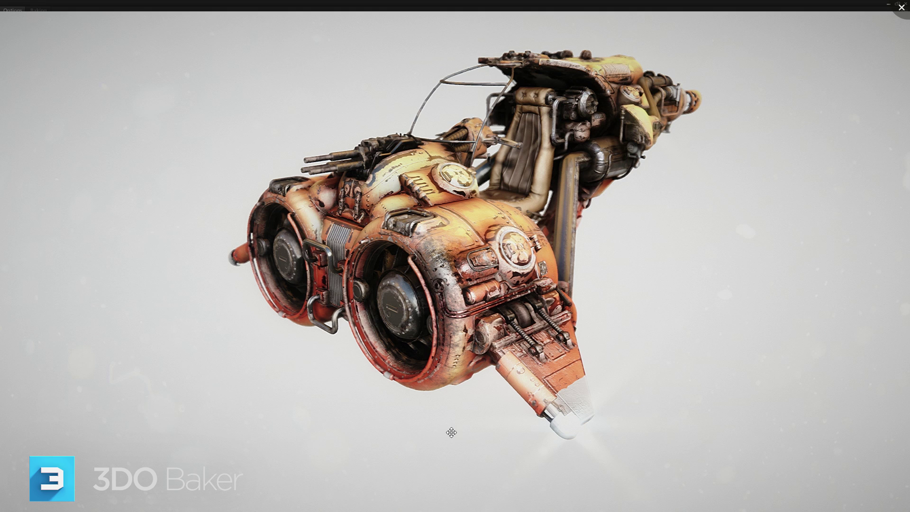